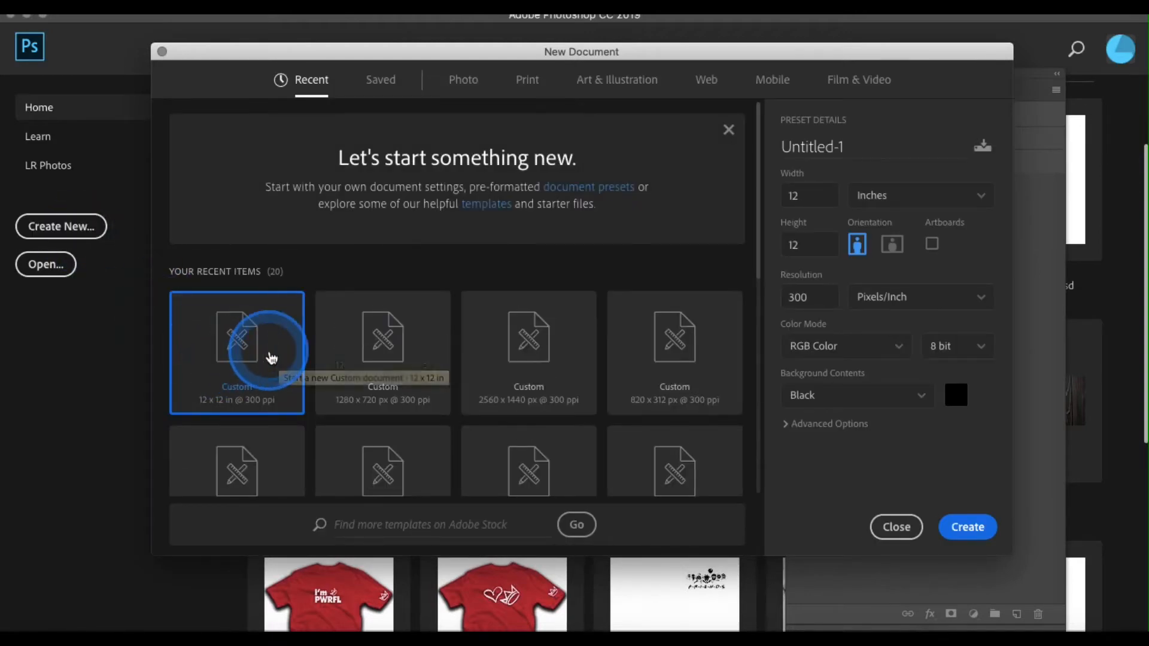
Create a 12 x 12 inch document at 300 pixels/inch in RGB Color with a black background
scroll(269, 357, "down", 3)
scroll(269, 356, "down", 3)
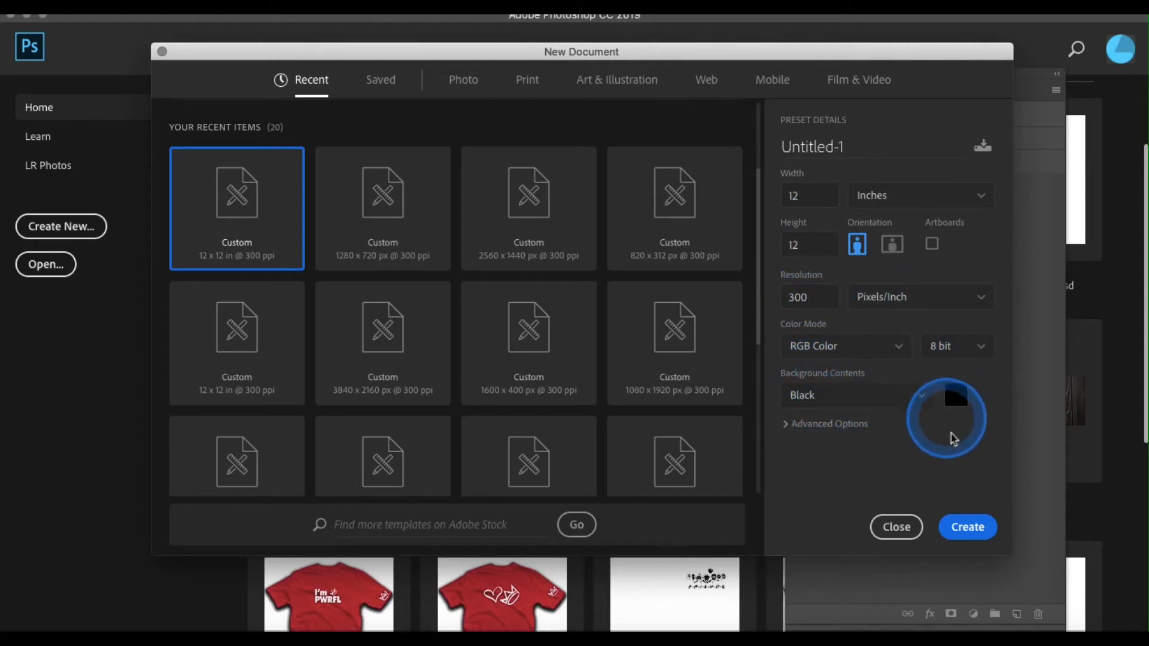
left_click(969, 527)
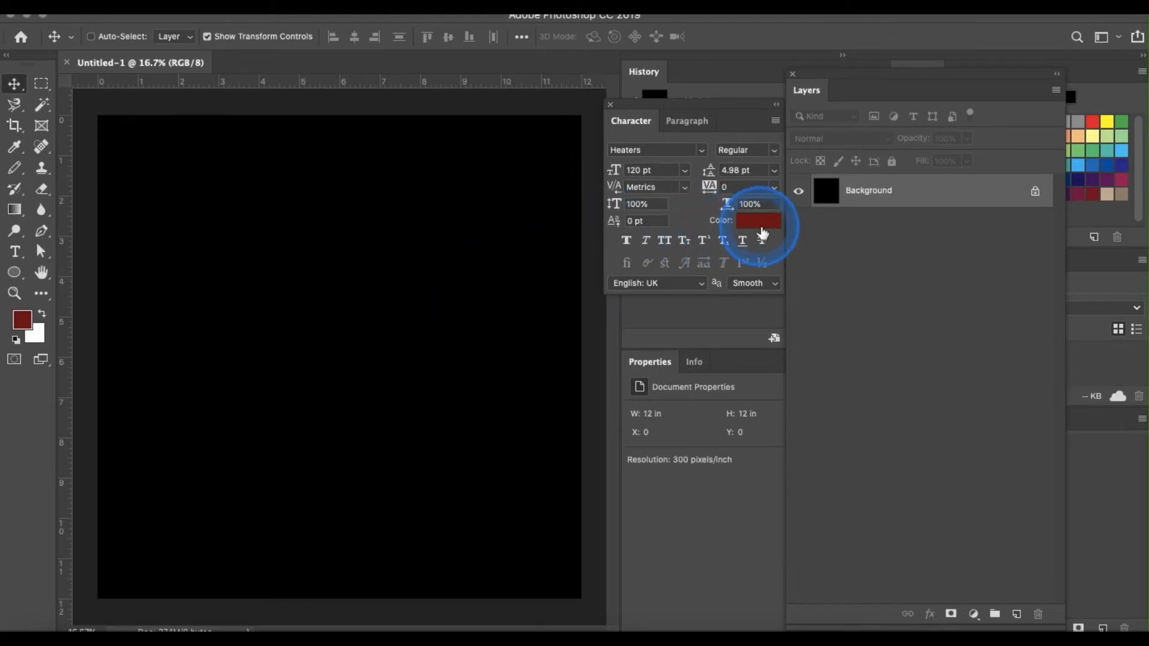
Set the text colour to white and shift the Layers panel clear of the swatches
left_click(759, 221)
left_click_drag(690, 393, 667, 352)
left_click(1051, 377)
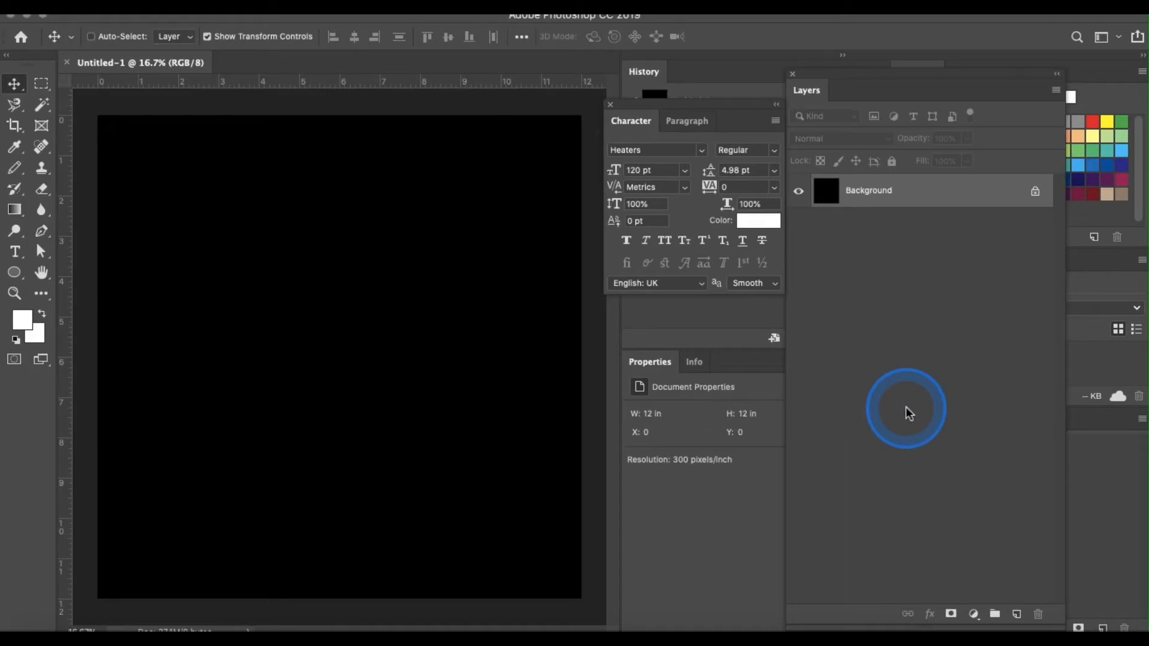
left_click_drag(903, 88, 825, 94)
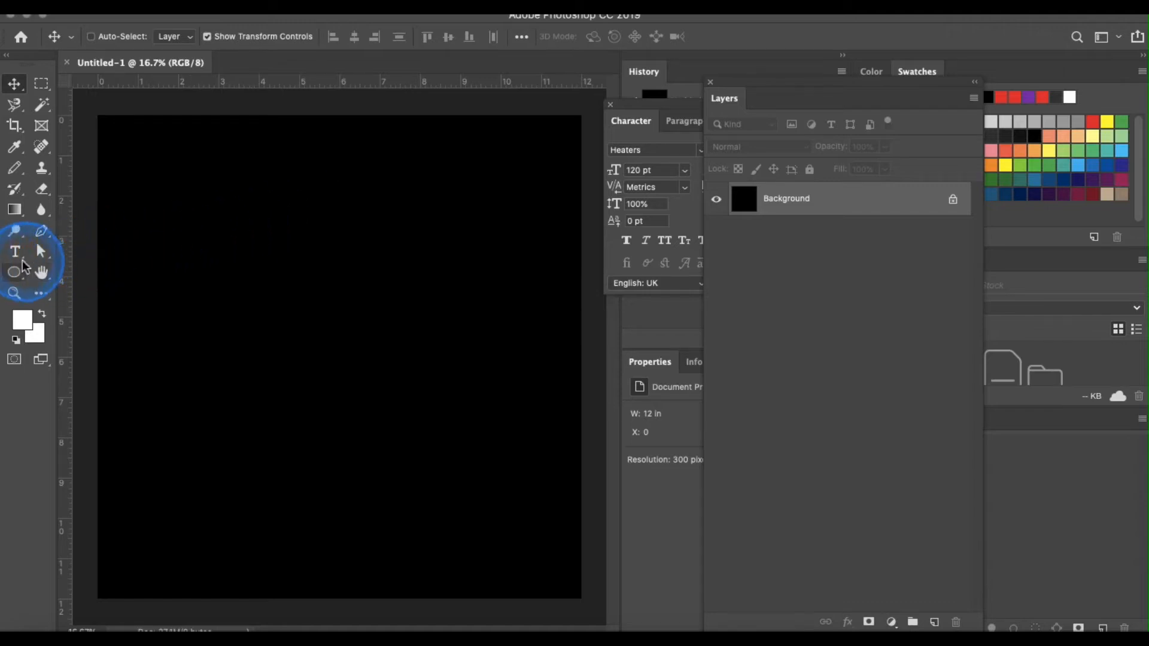
Add the text SUCKA in the Heaters font at 120 pt on the upper part of the canvas
left_click(16, 252)
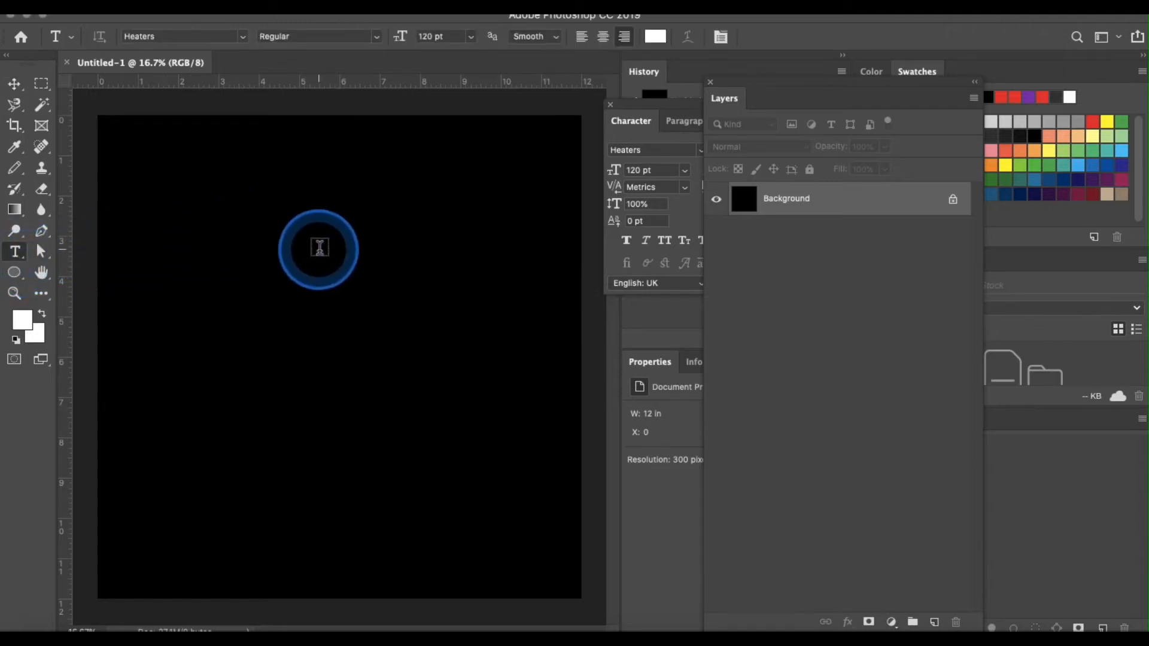
left_click(318, 247)
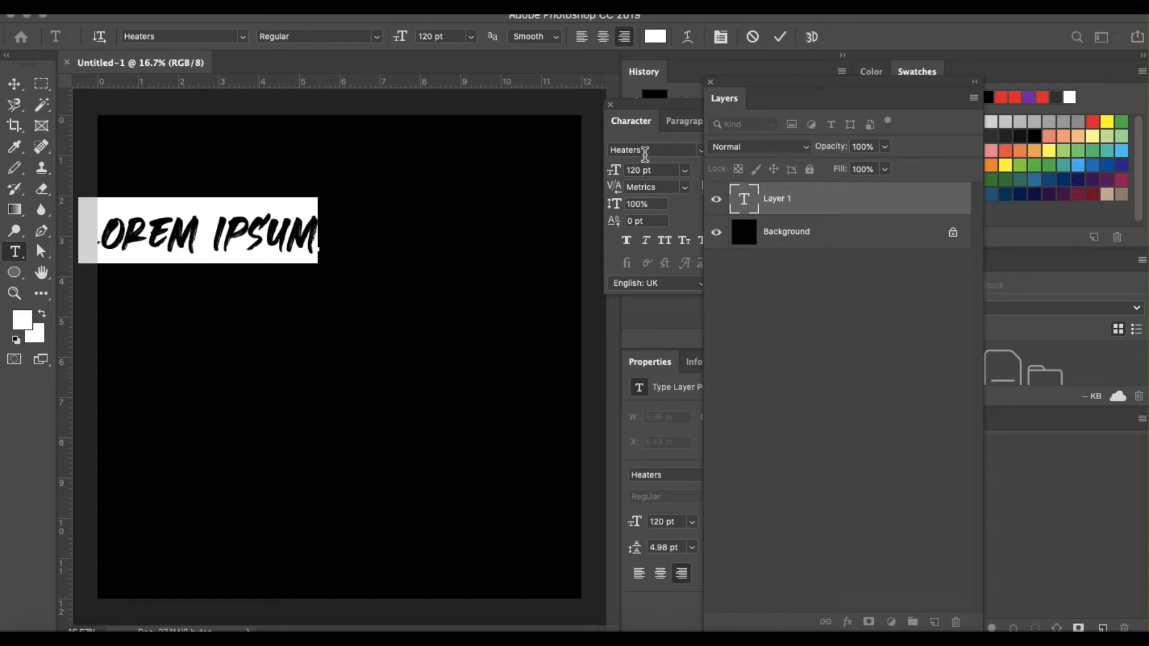
type("SUCK")
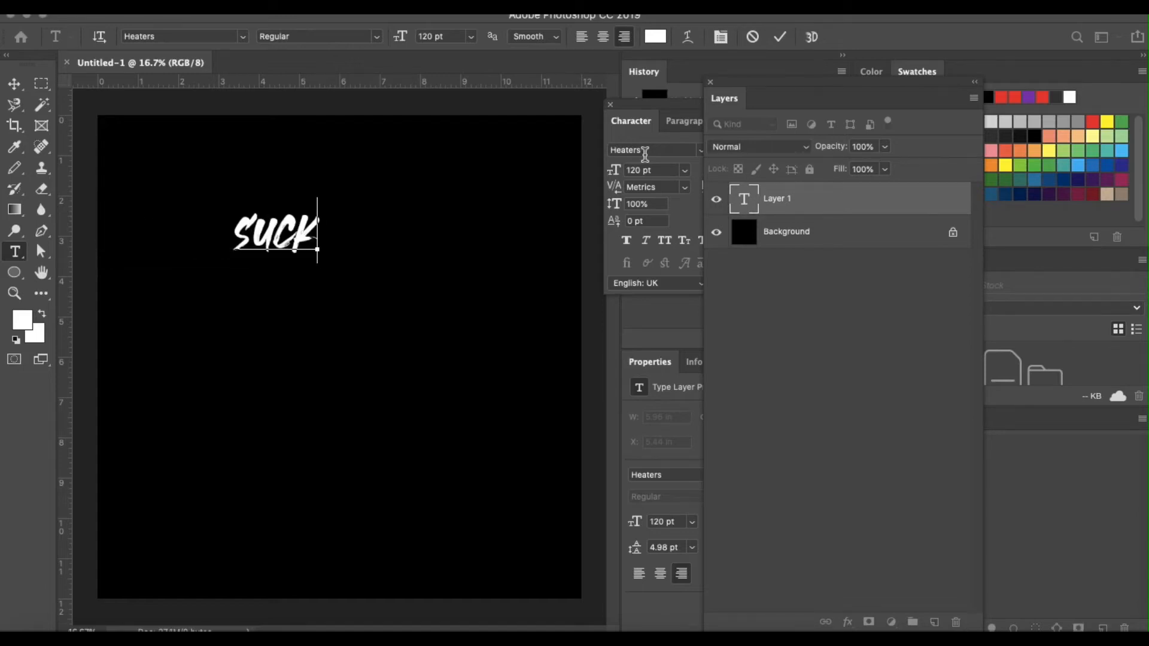
type("S")
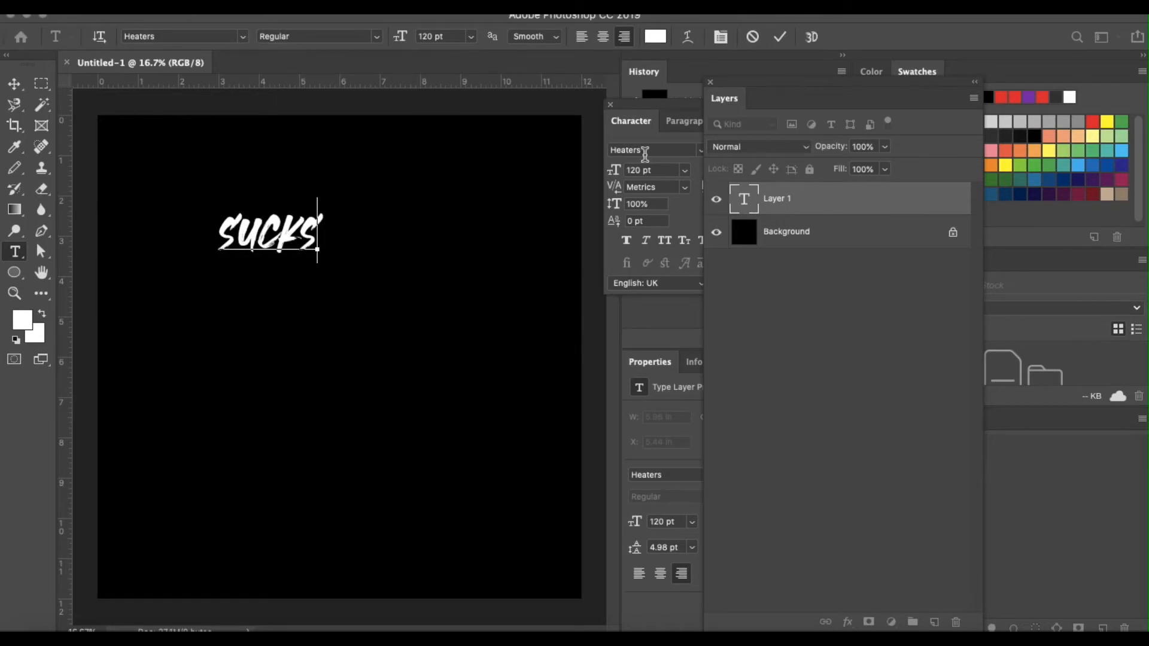
key("BackSpace")
type("A")
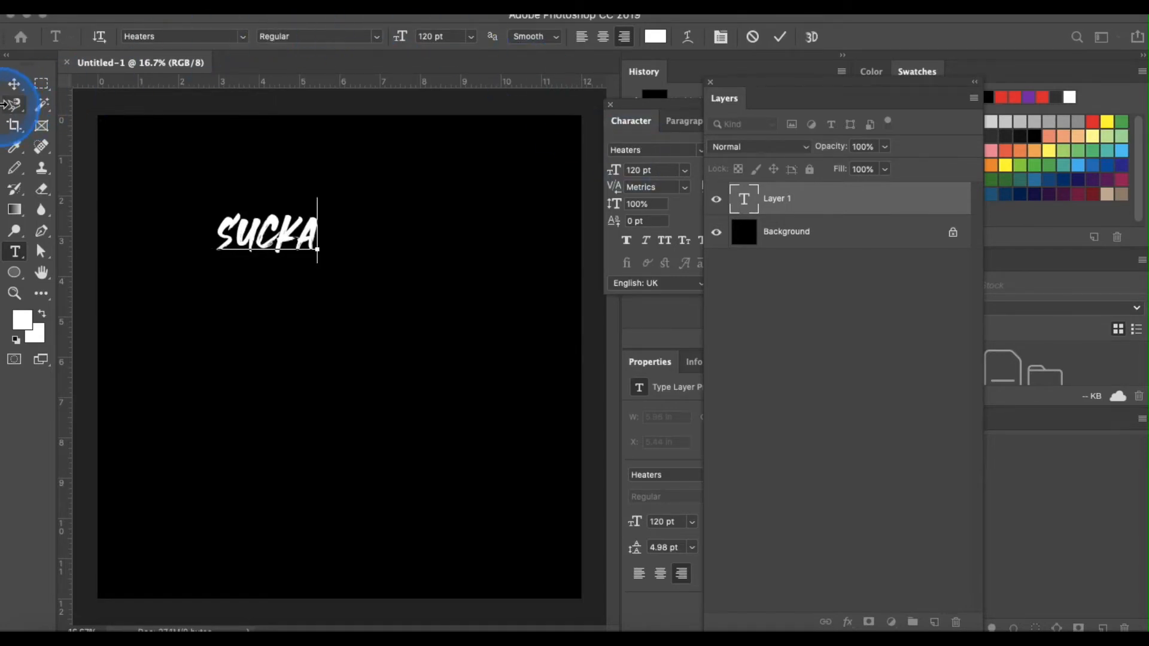
Move the SUCKA text down and centre it horizontally on the canvas
left_click(18, 85)
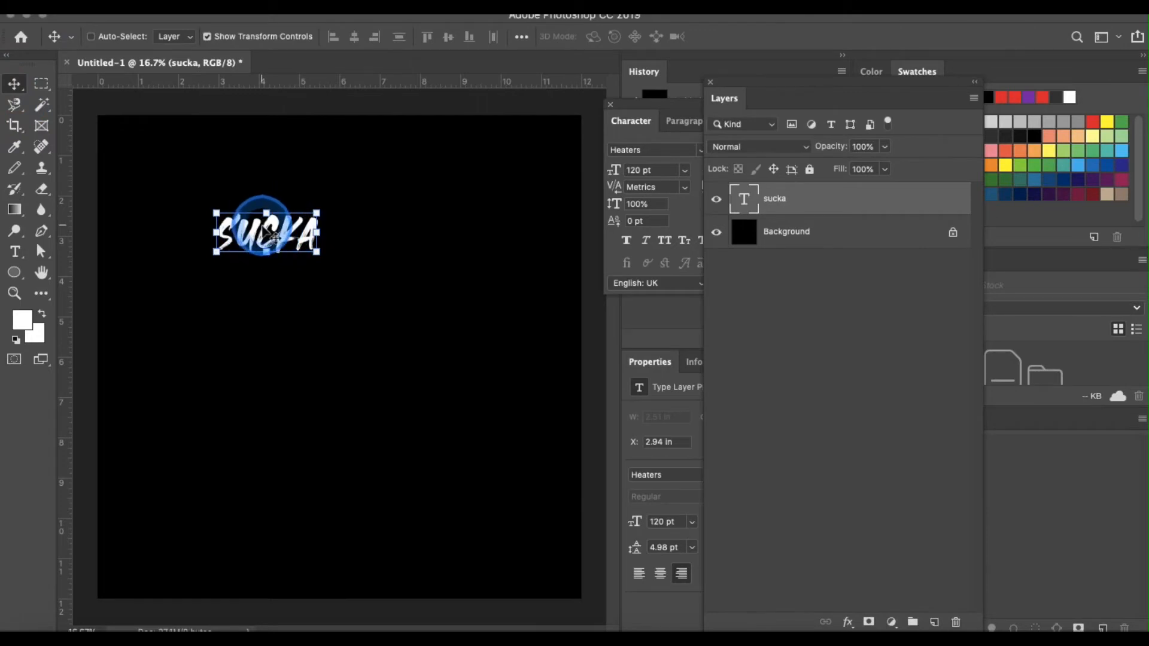
left_click_drag(290, 231, 328, 246)
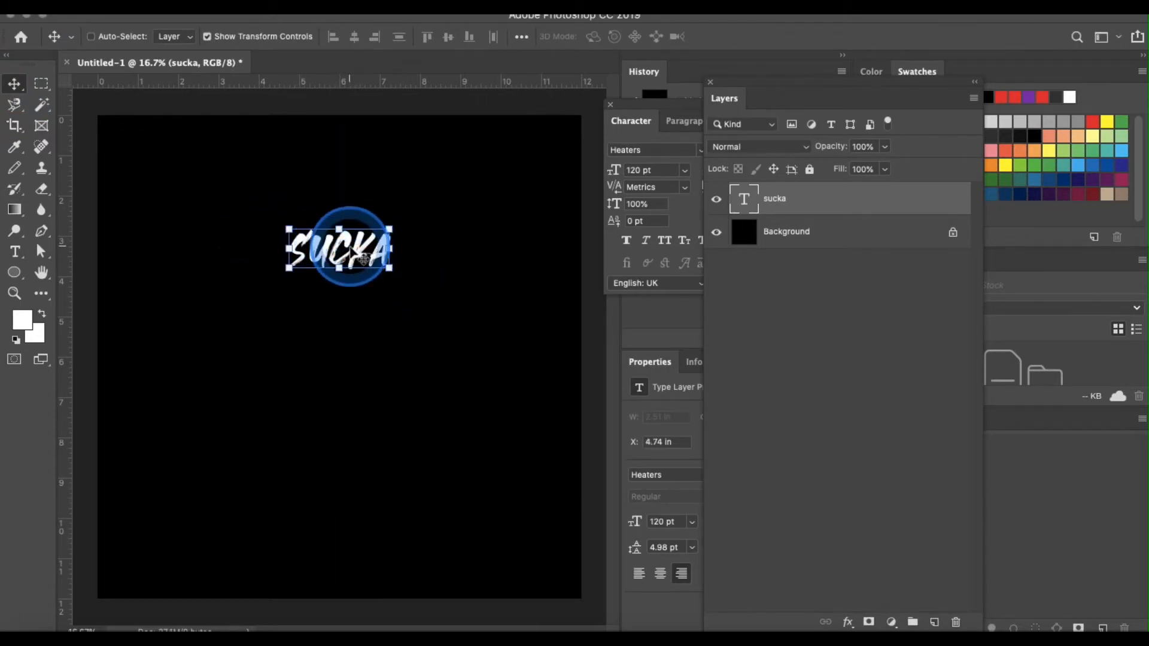
left_click_drag(350, 246, 351, 268)
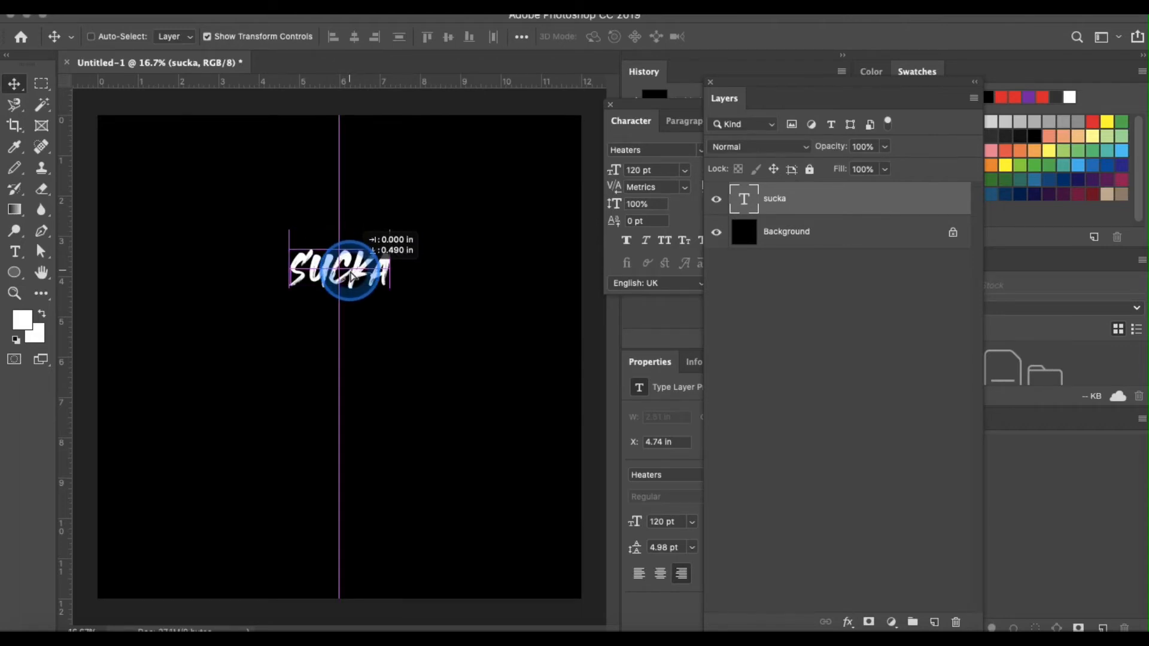
mouse_move(351, 274)
left_mouse_down()
mouse_move(329, 279)
mouse_move(392, 251)
mouse_move(254, 298)
mouse_move(346, 293)
left_mouse_up()
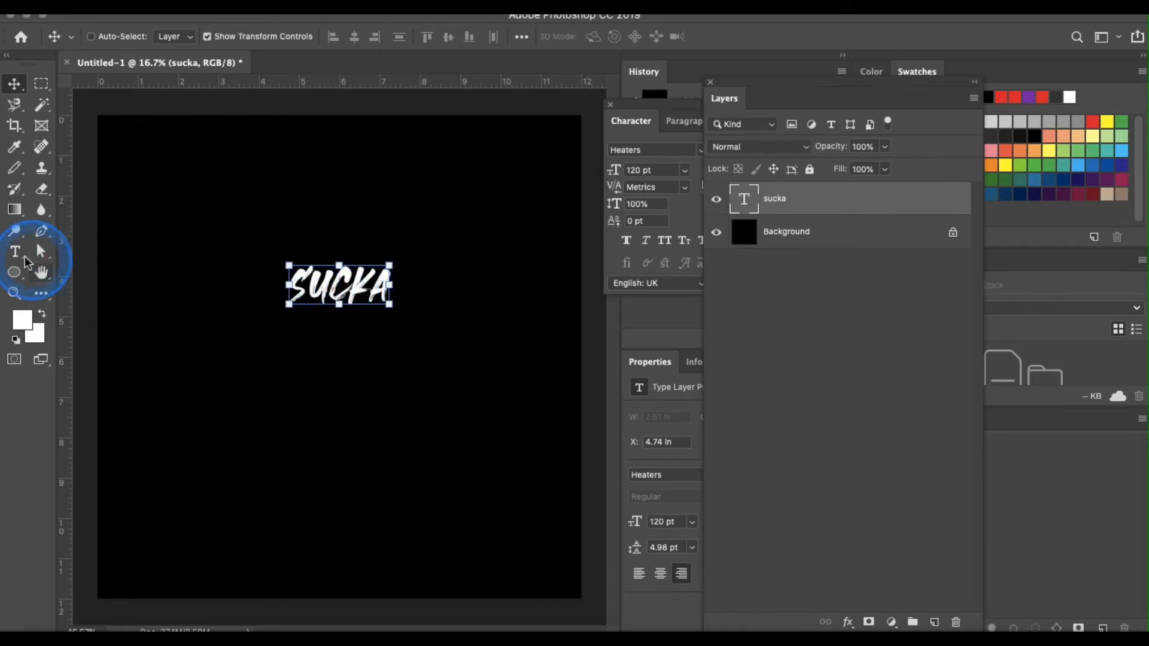
Add the text FREE as a separate layer and position it directly beneath SUCKA
left_click(13, 253)
left_click(340, 399)
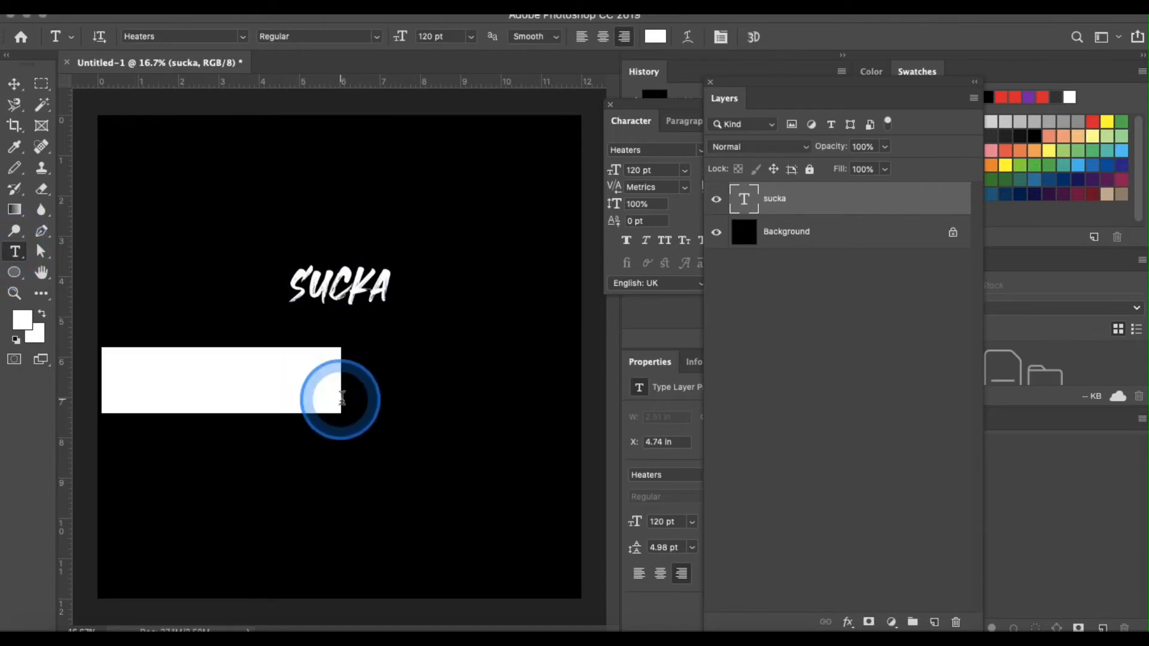
type("FREE")
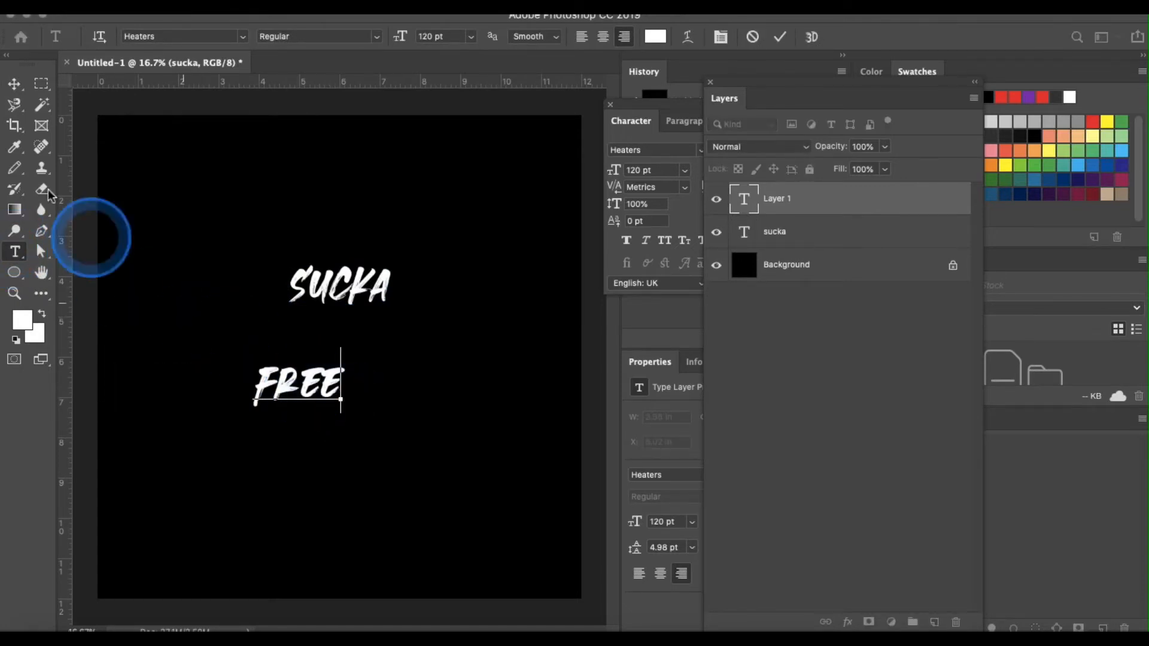
left_click(5, 79)
left_click_drag(301, 395, 333, 325)
left_click(793, 431)
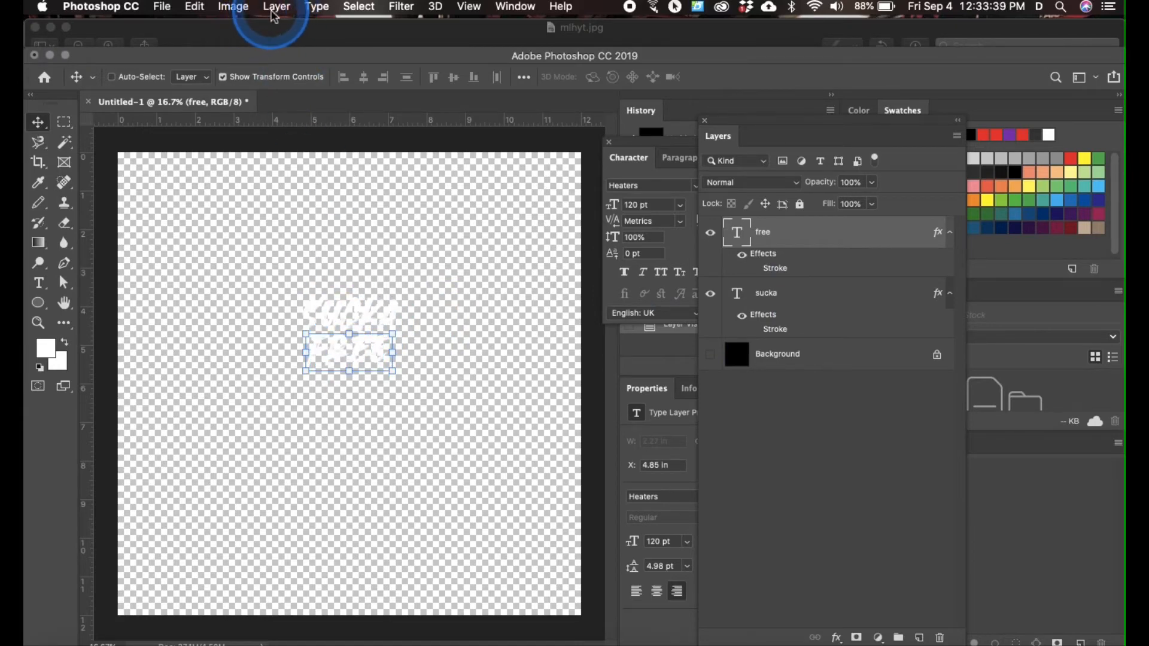
Merge the visible SUCKA and FREE layers into one and show the black Background layer again
left_click(274, 9)
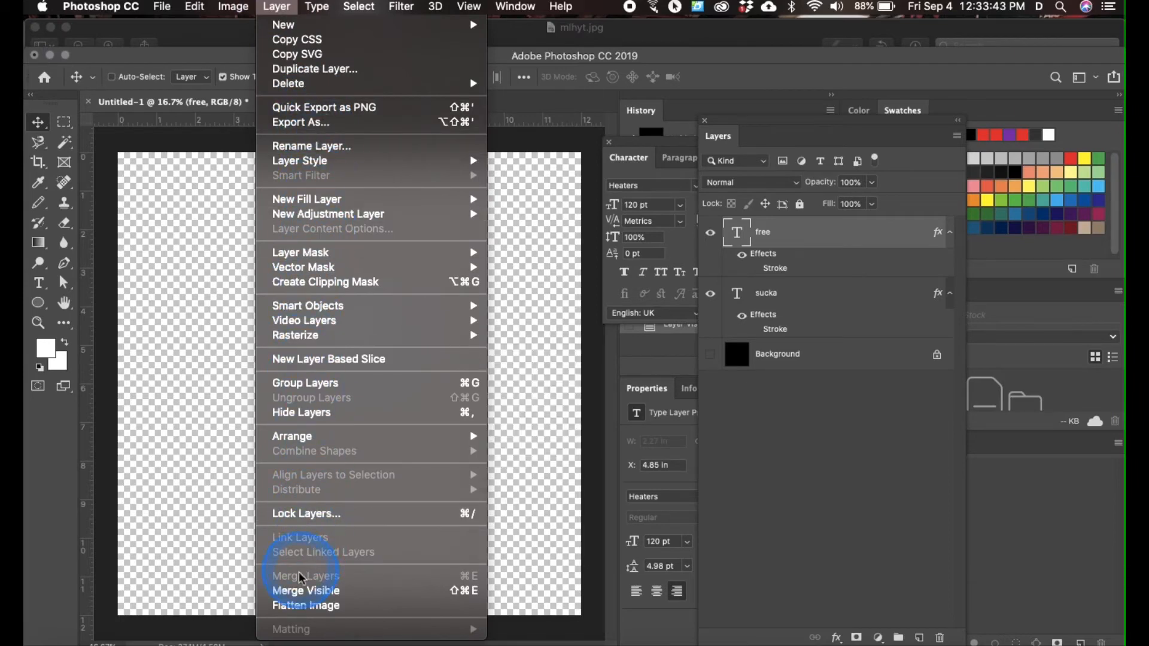
left_click(329, 592)
left_click(358, 361)
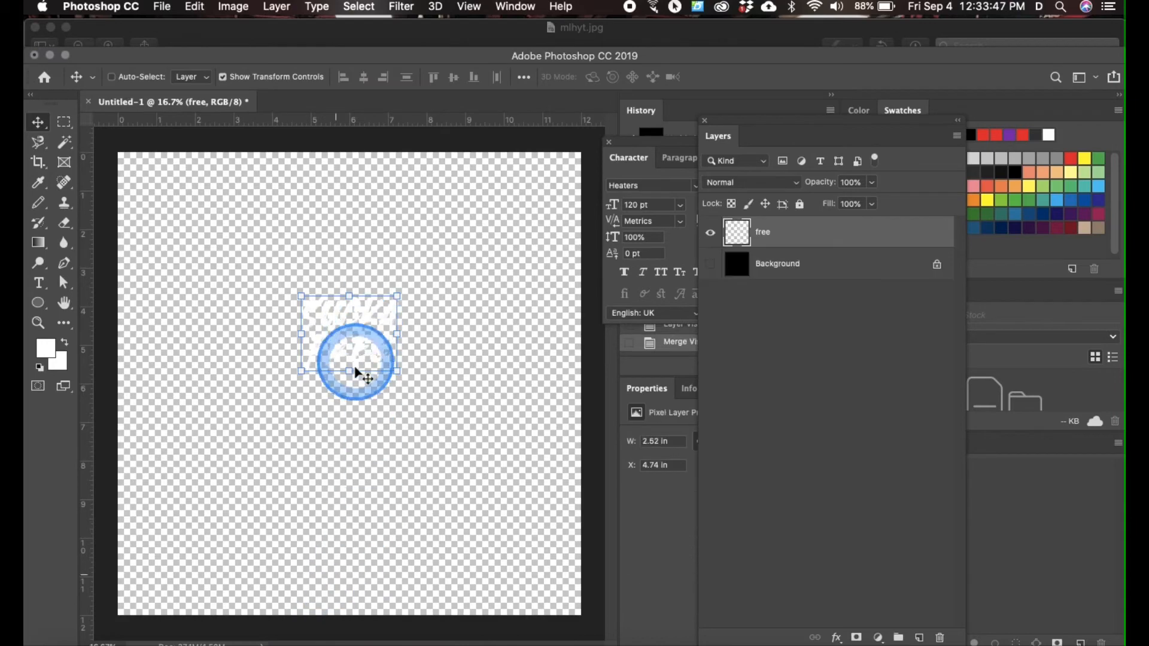
left_click(710, 265)
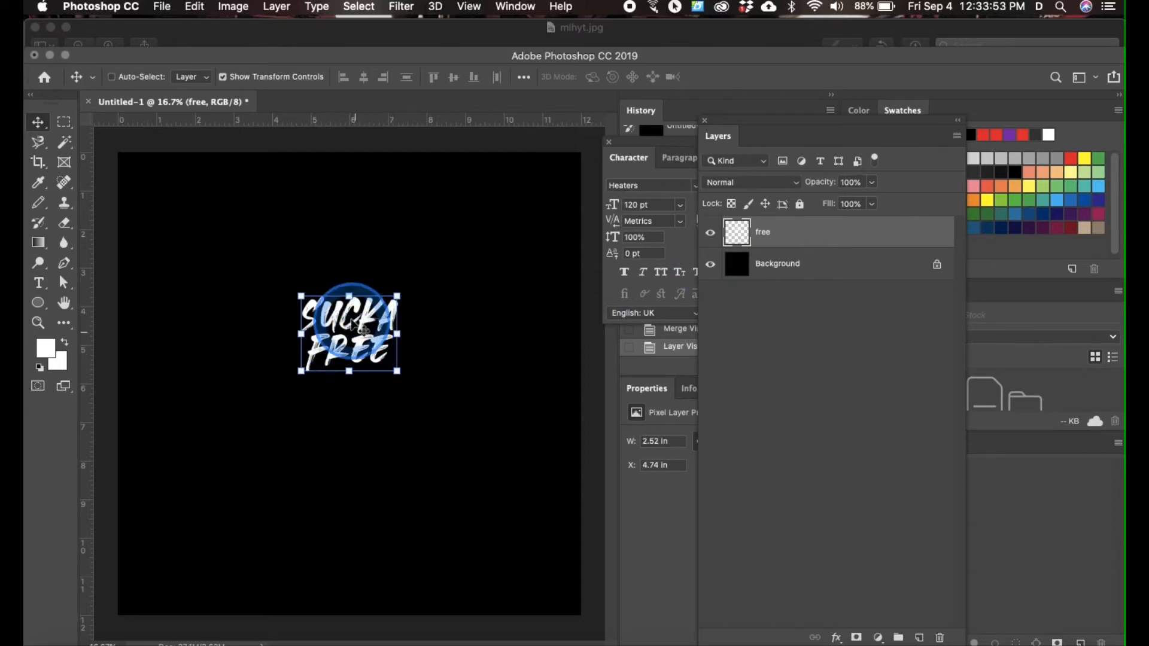
Enlarge the merged SUCKA FREE lettering proportionally to about 3.3 in wide
left_click(349, 371)
mouse_move(351, 392)
left_mouse_down()
mouse_move(344, 378)
mouse_move(349, 395)
left_mouse_up()
key("Return")
Add a red outside stroke of 79 px to the merged lettering layer
left_click(812, 235)
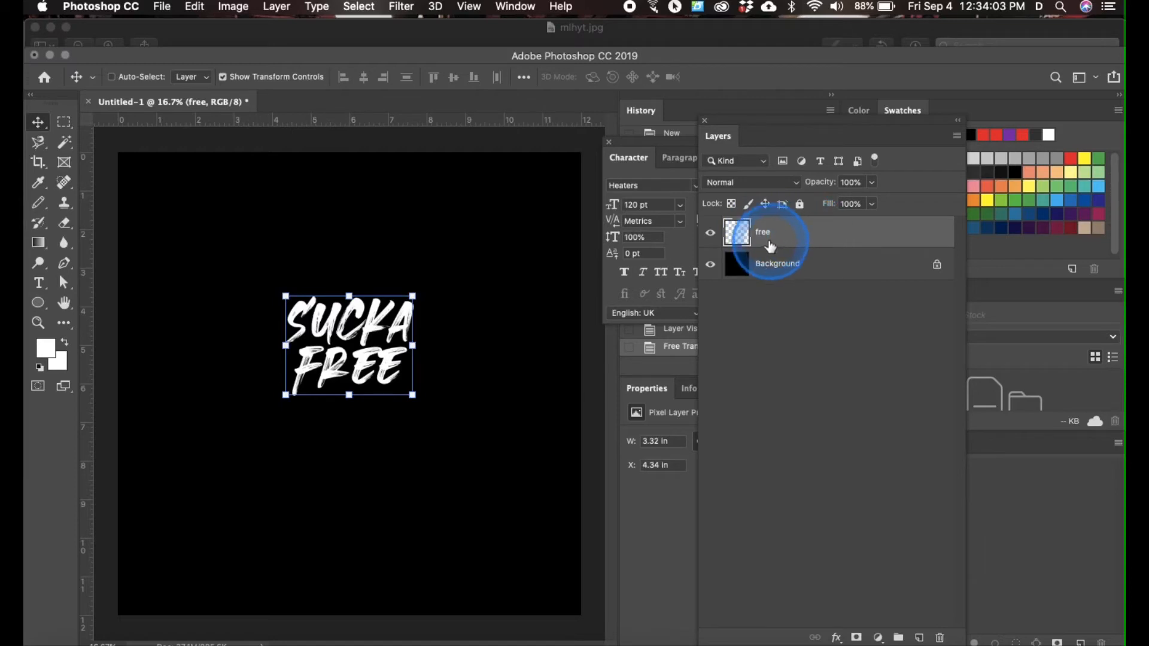
double_click(766, 238)
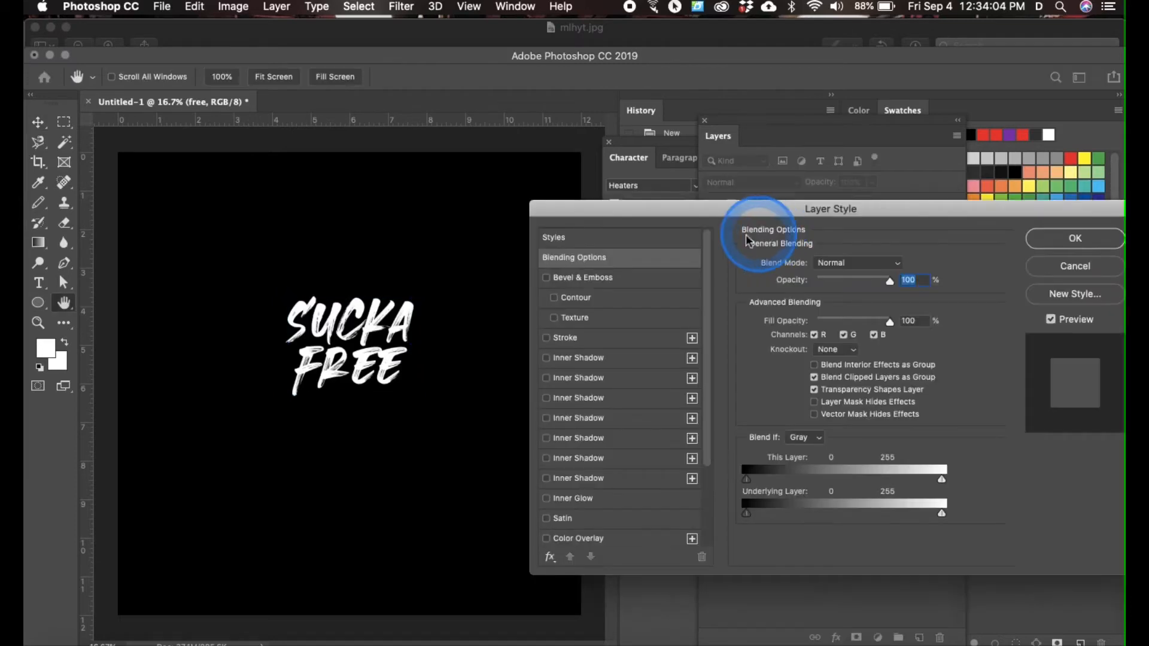
left_click(545, 339)
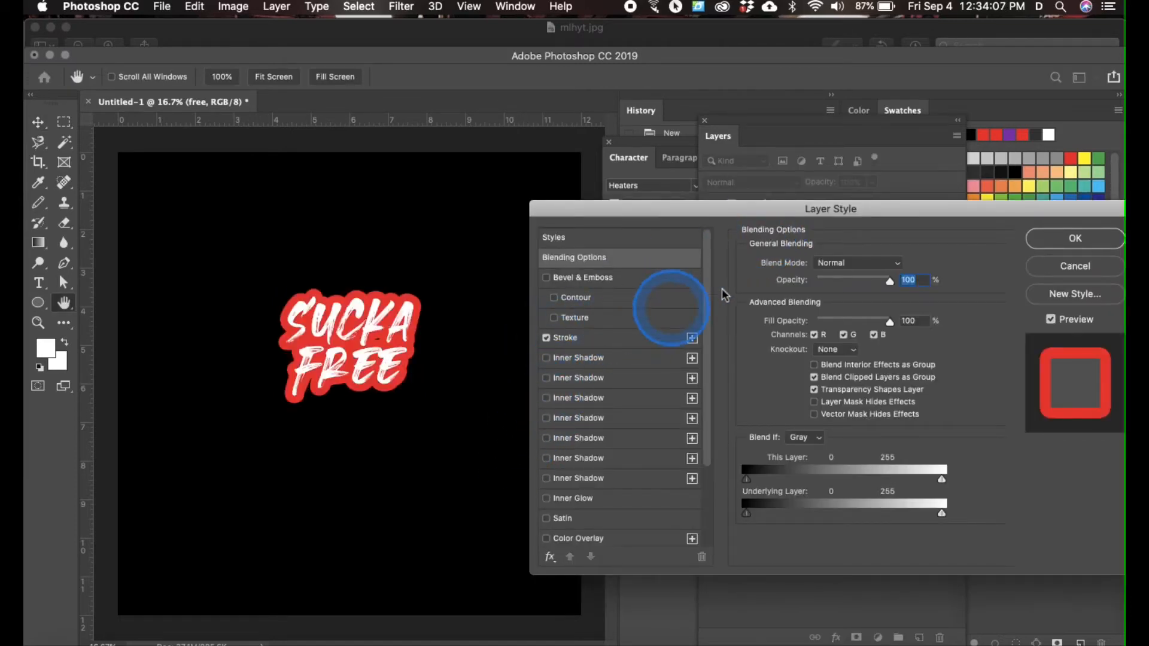
left_click(610, 337)
left_click(830, 294)
left_click_drag(817, 265, 824, 266)
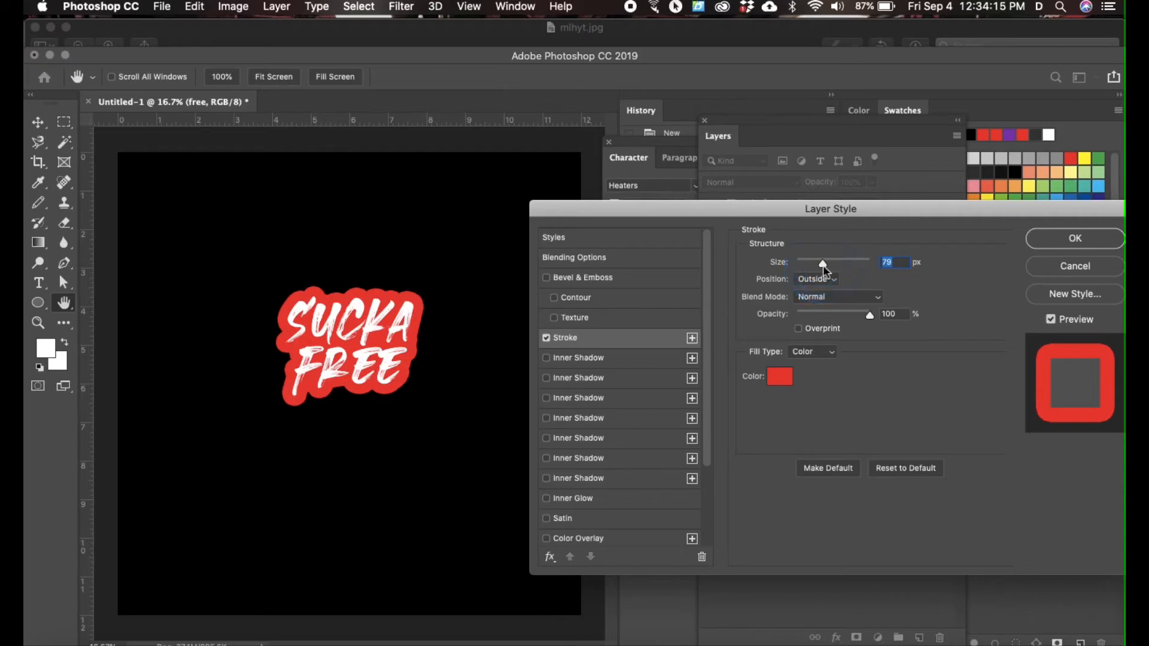
left_click(1074, 239)
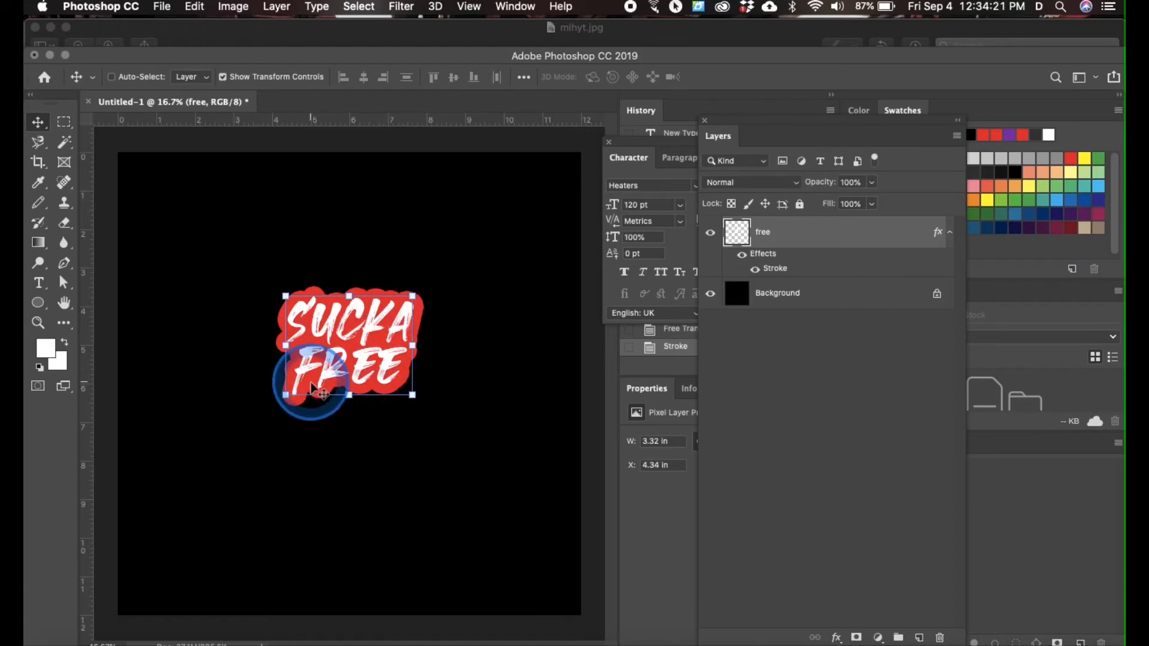
Quick-export the outlined lettering layer as free.png into the sept 4 folder
left_click(276, 8)
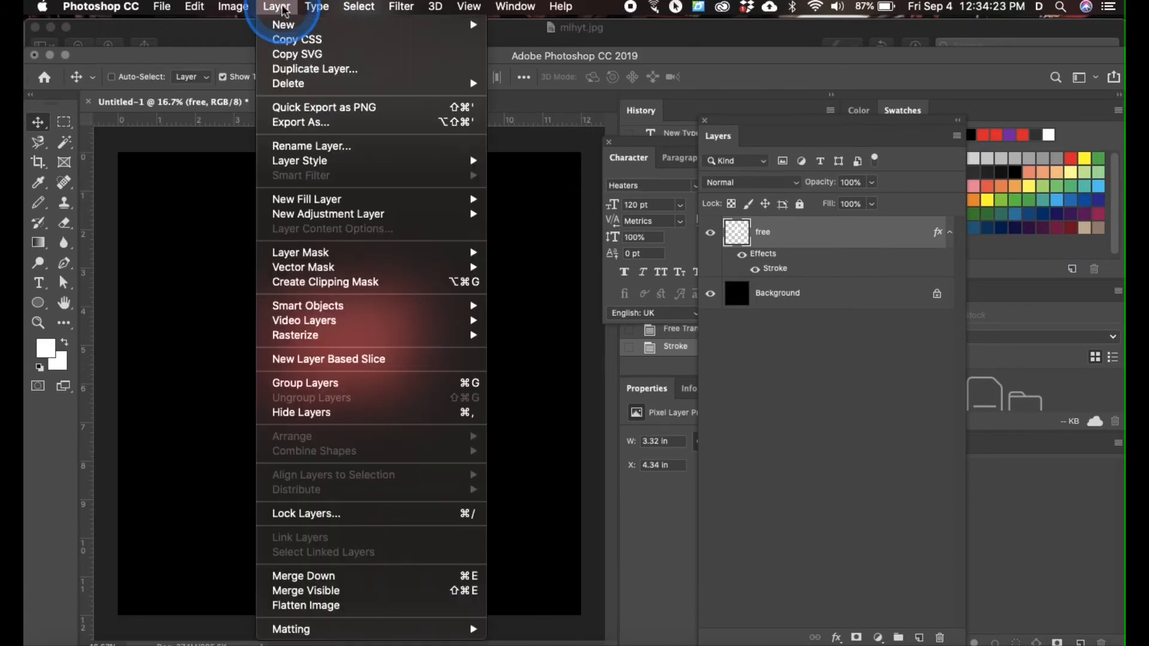
left_click(291, 109)
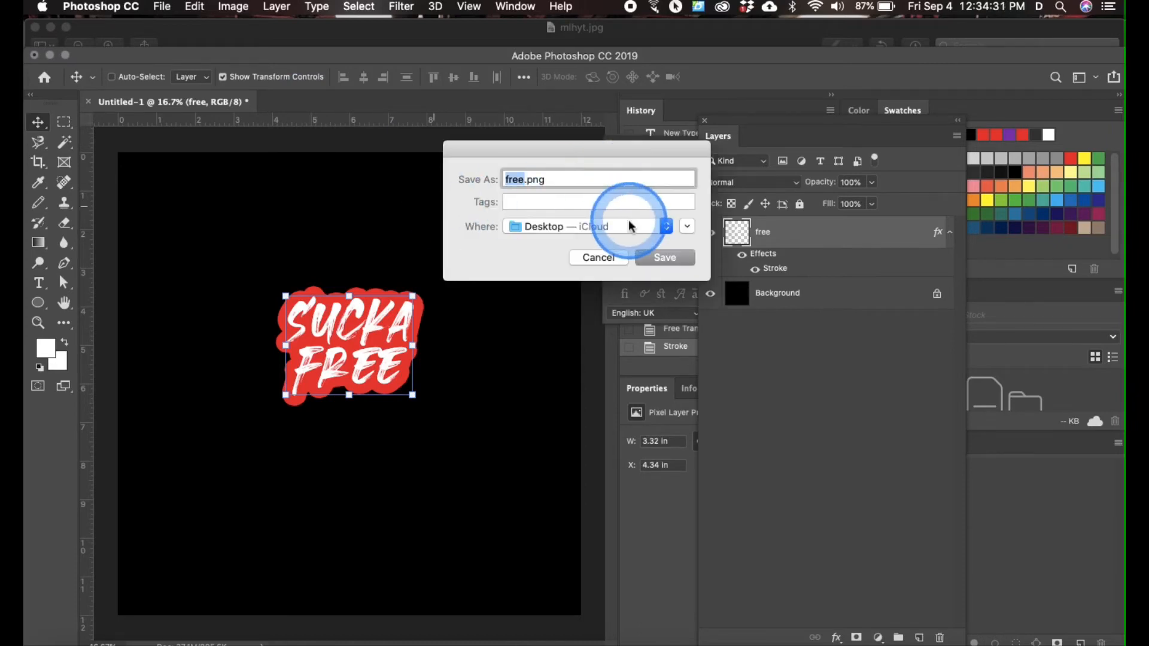
left_click(628, 226)
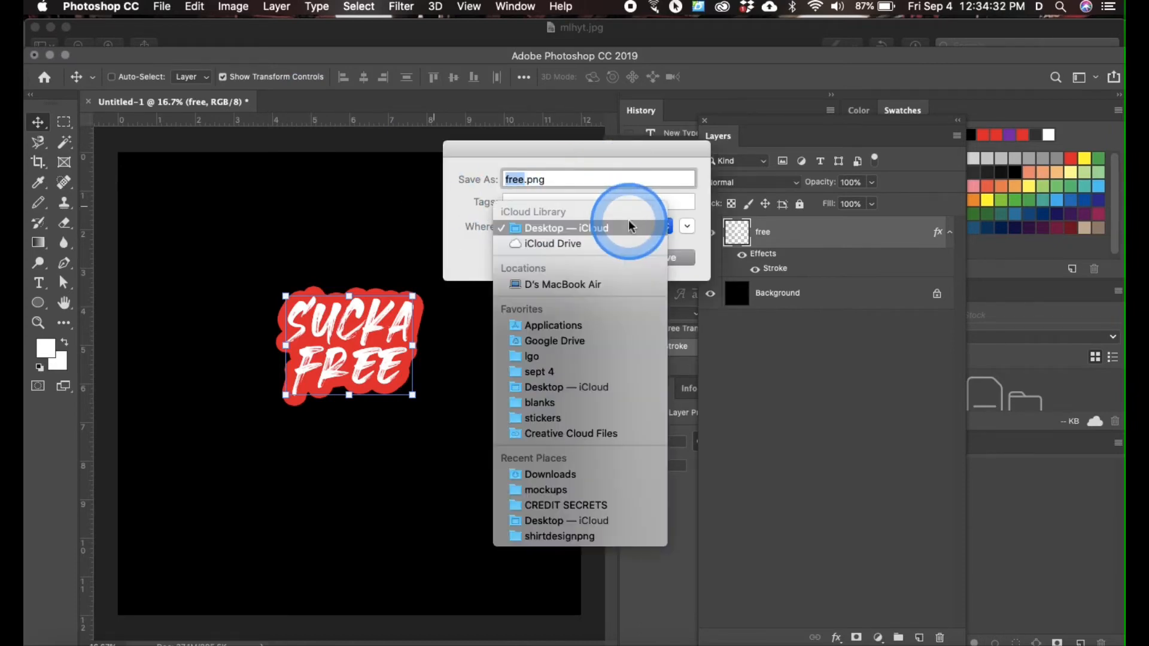
left_click(555, 373)
left_click(630, 255)
left_click(655, 258)
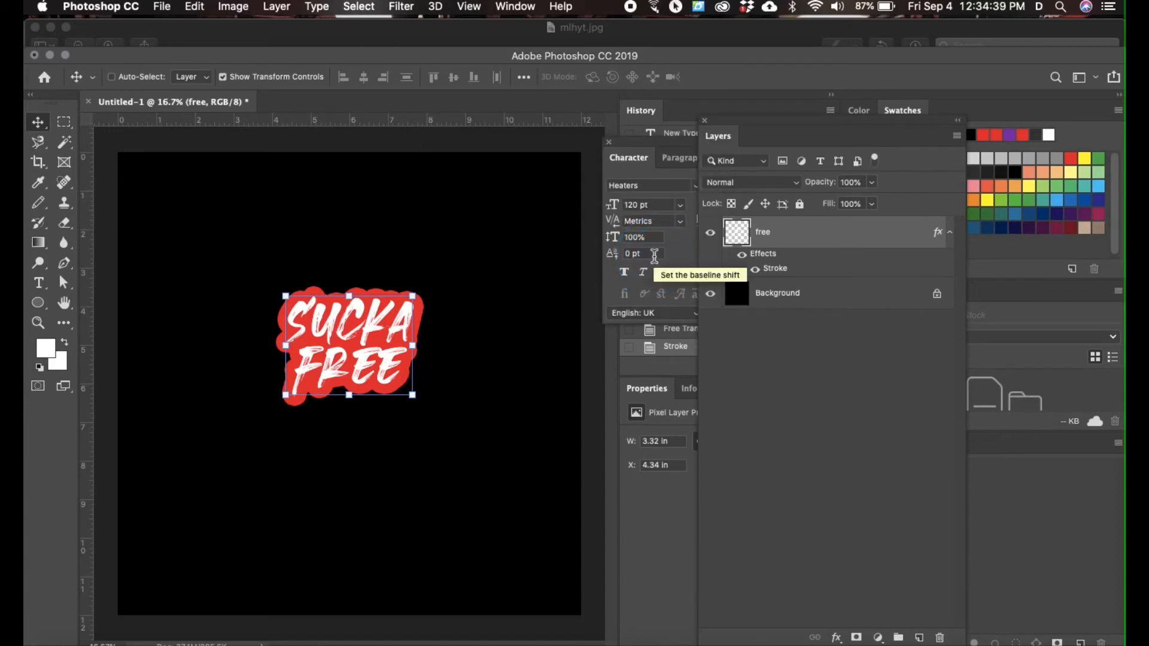
Delete the outlined lettering layer and place the exported free.png from the sept 4 folder in the document
left_click(754, 226)
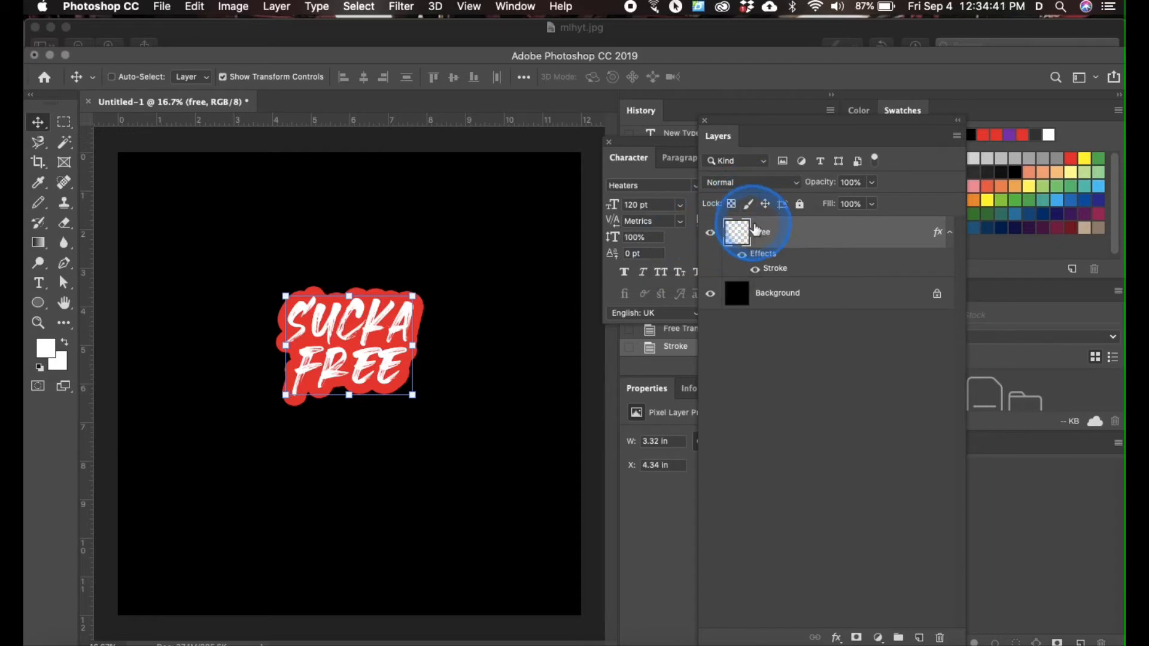
key("Delete")
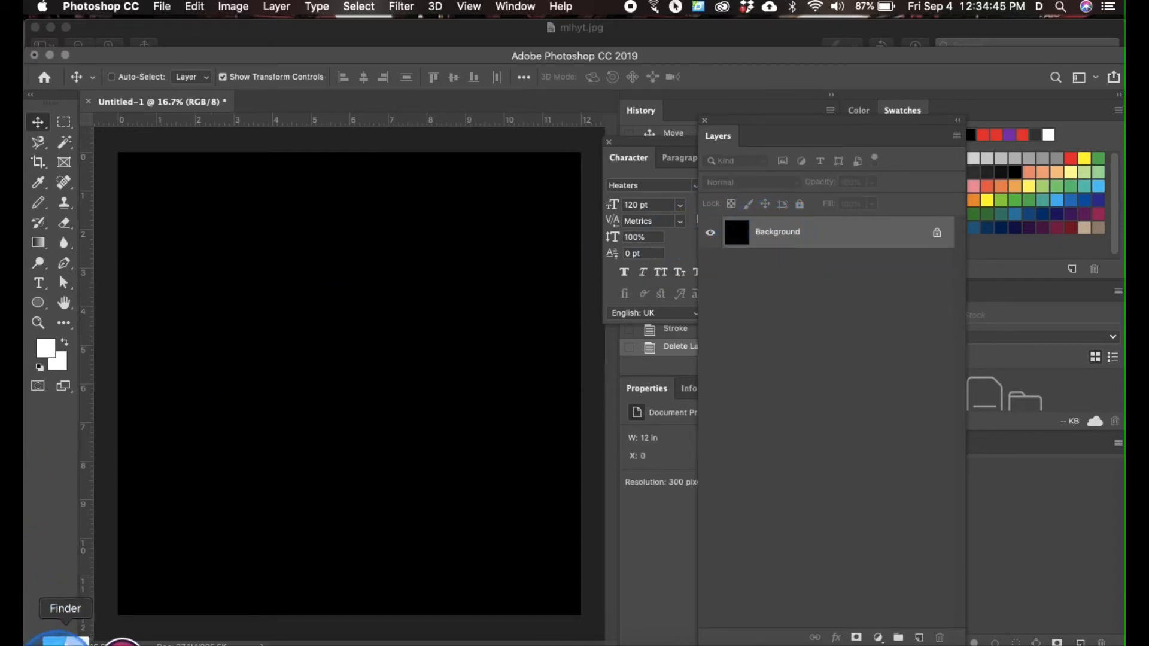
left_click(54, 638)
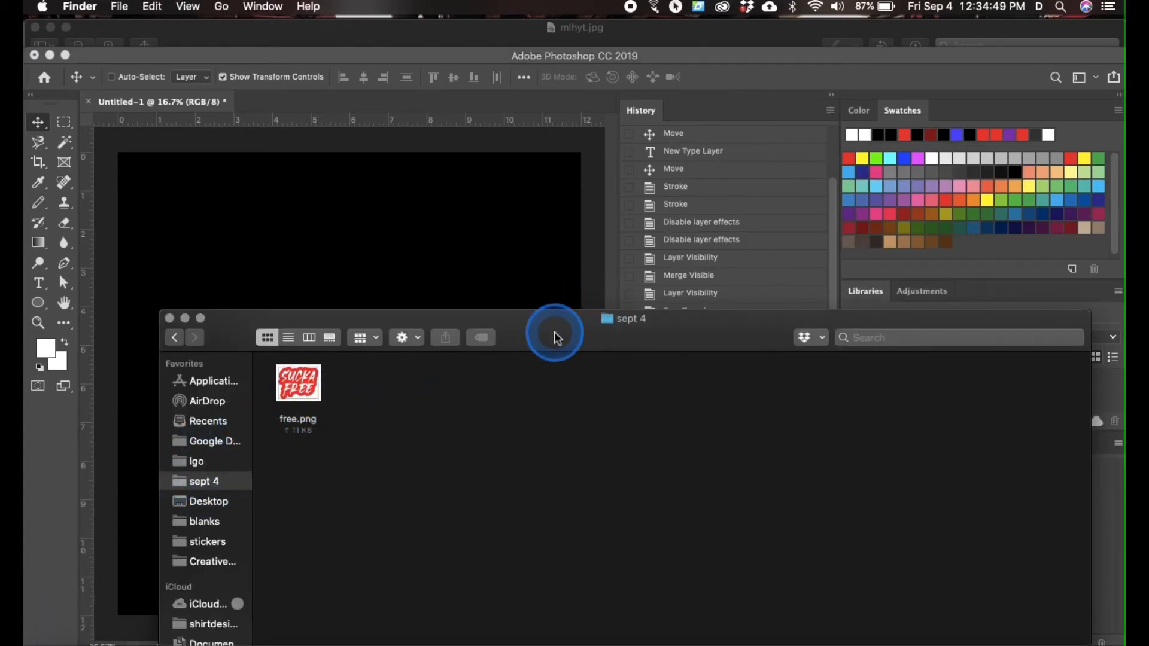
left_click_drag(556, 336, 553, 411)
left_click_drag(312, 466, 346, 298)
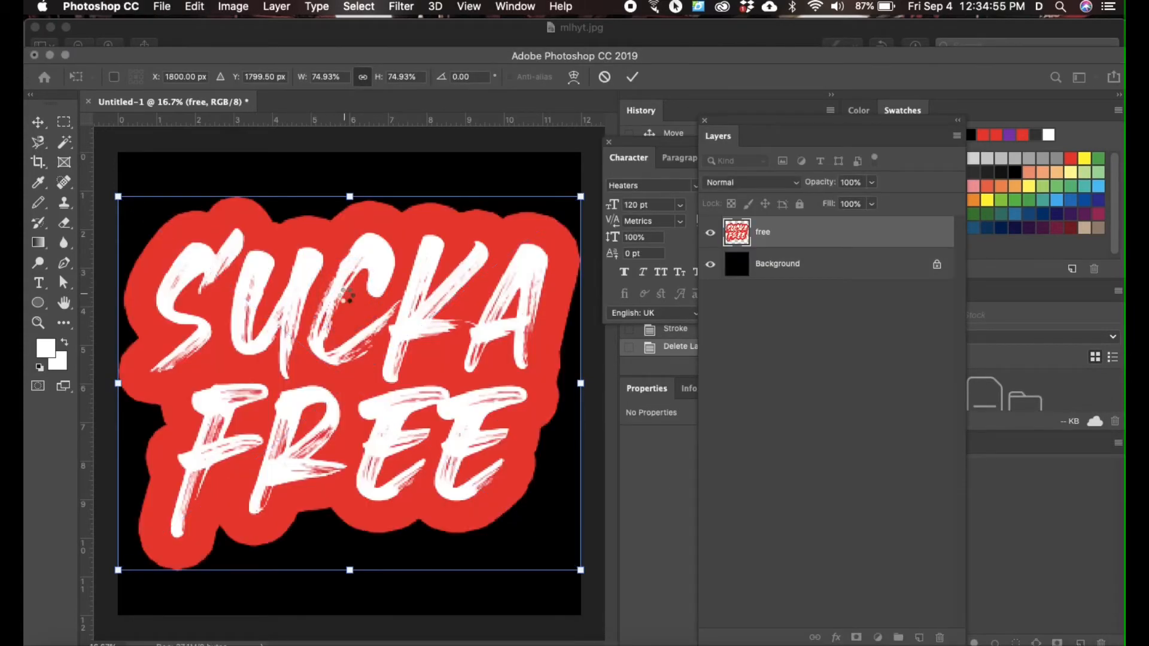
key("Return")
Scale the placed design down to about 9.55 in wide and move it up, keeping it centred horizontally
left_click_drag(349, 196, 349, 272)
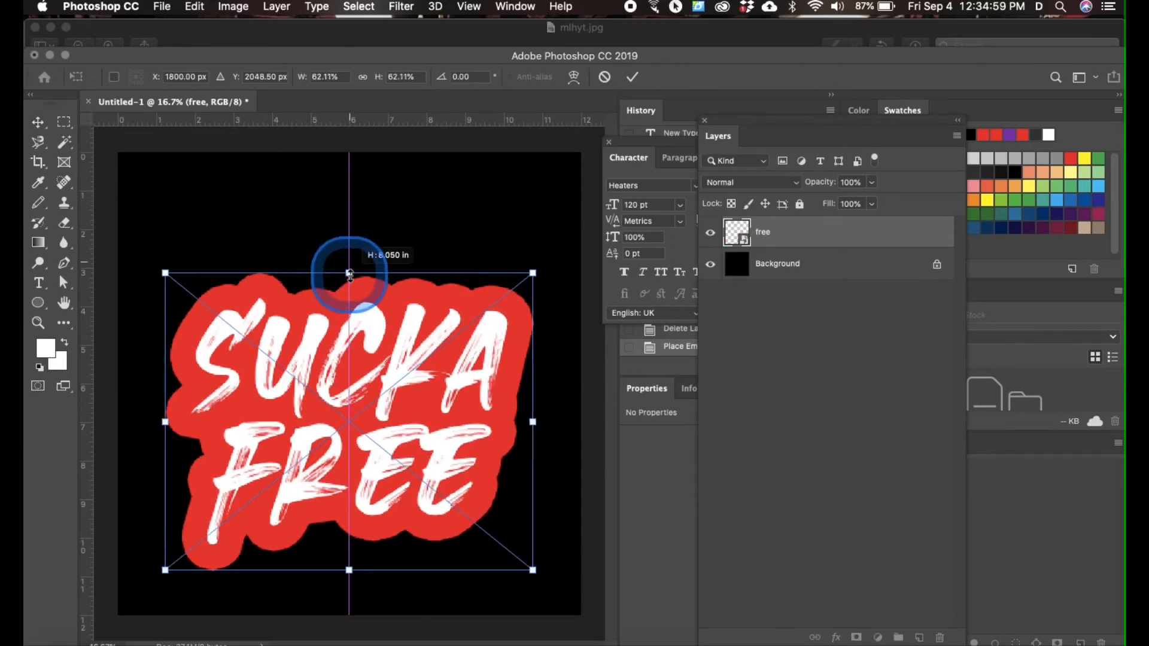
left_click_drag(357, 350, 357, 323)
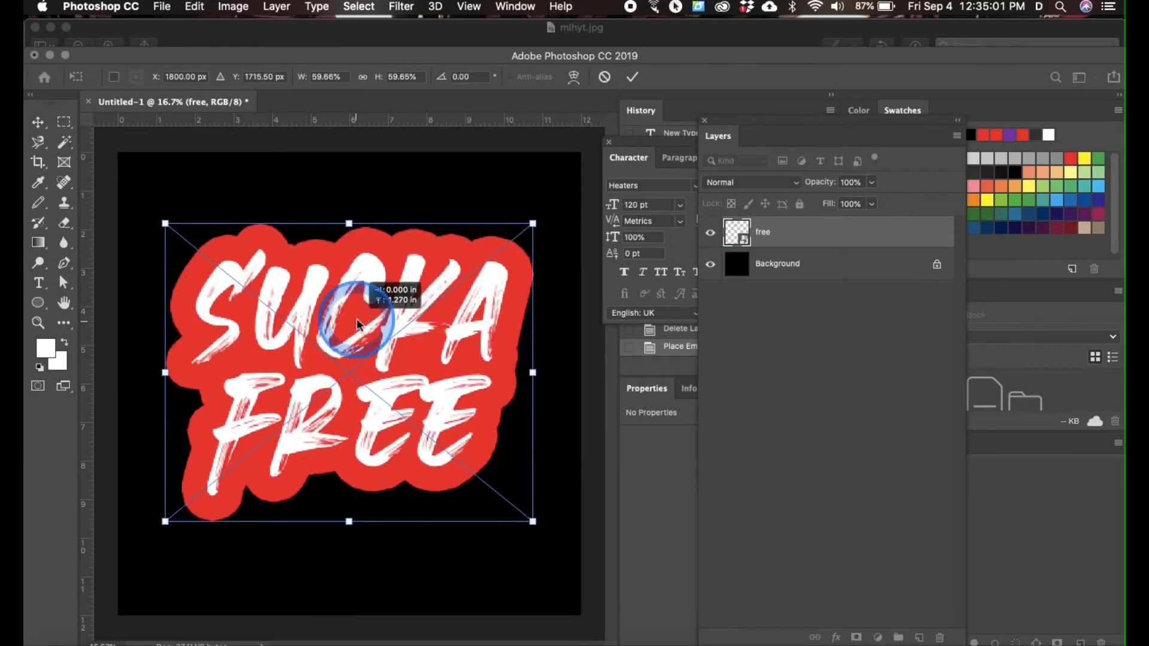
key("Return")
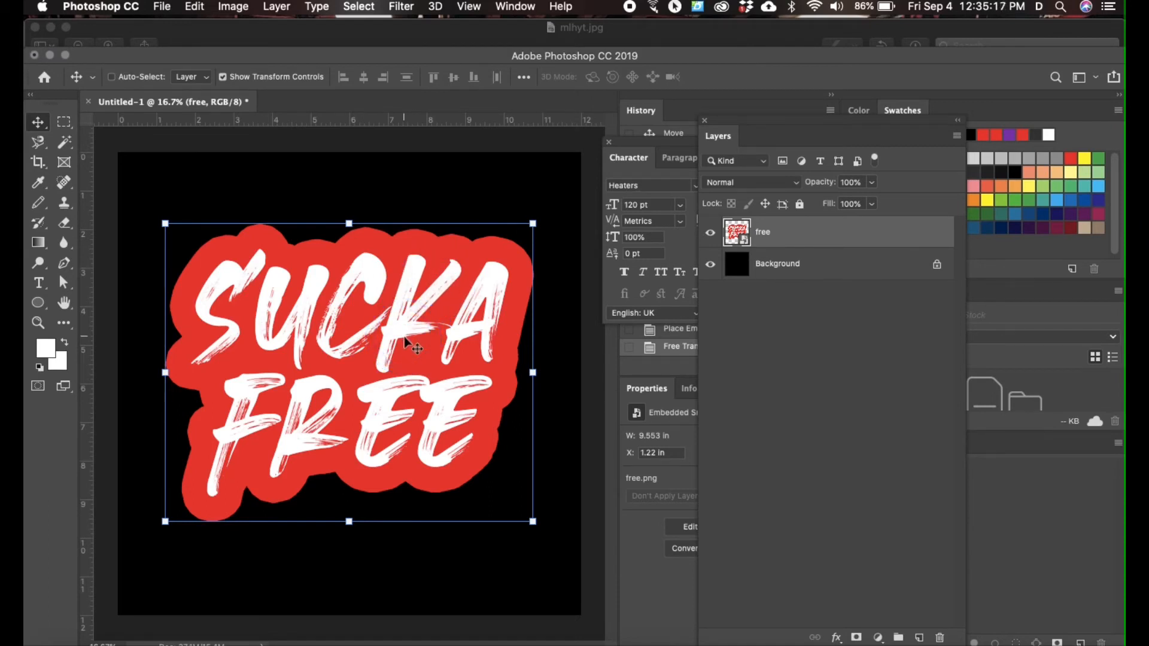
Delete the placed free layer, switch to Illustrator and place free.png from the sept 4 folder on the blank artboard
key("BackSpace")
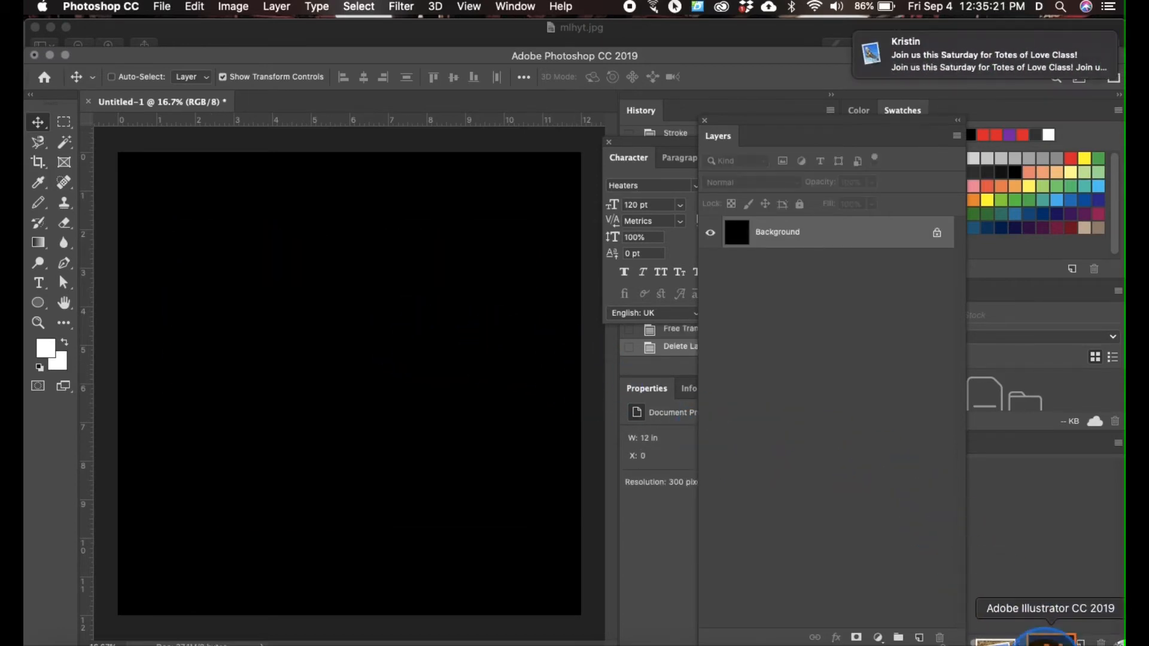
left_click(1049, 639)
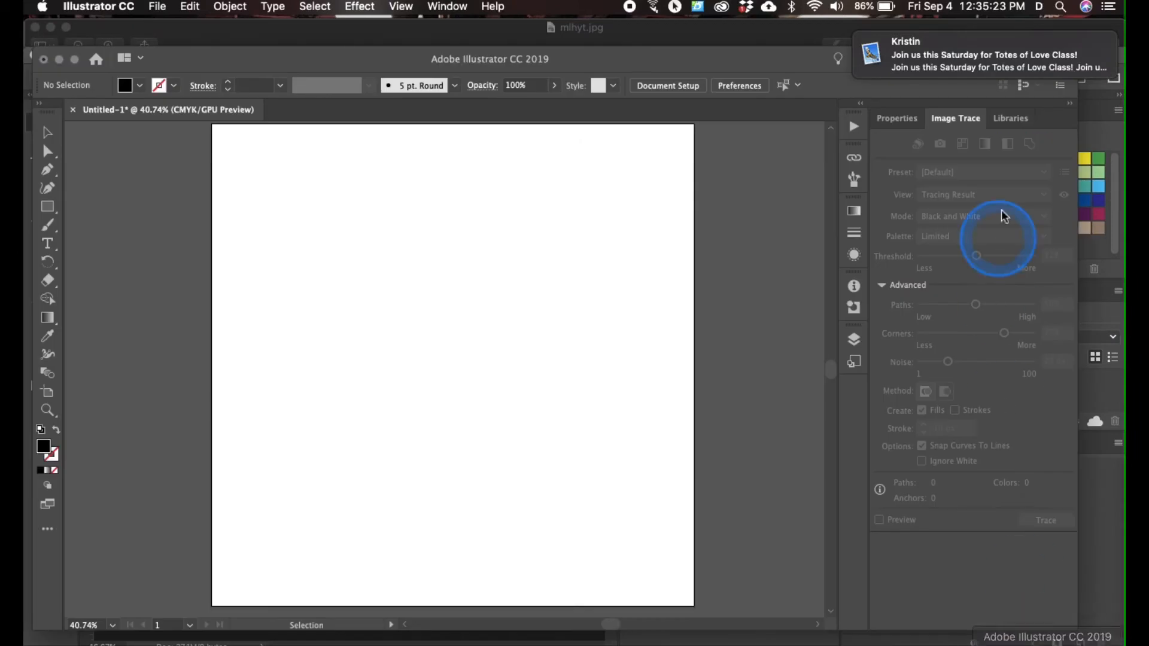
mouse_move(1081, 64)
left_click(1085, 43)
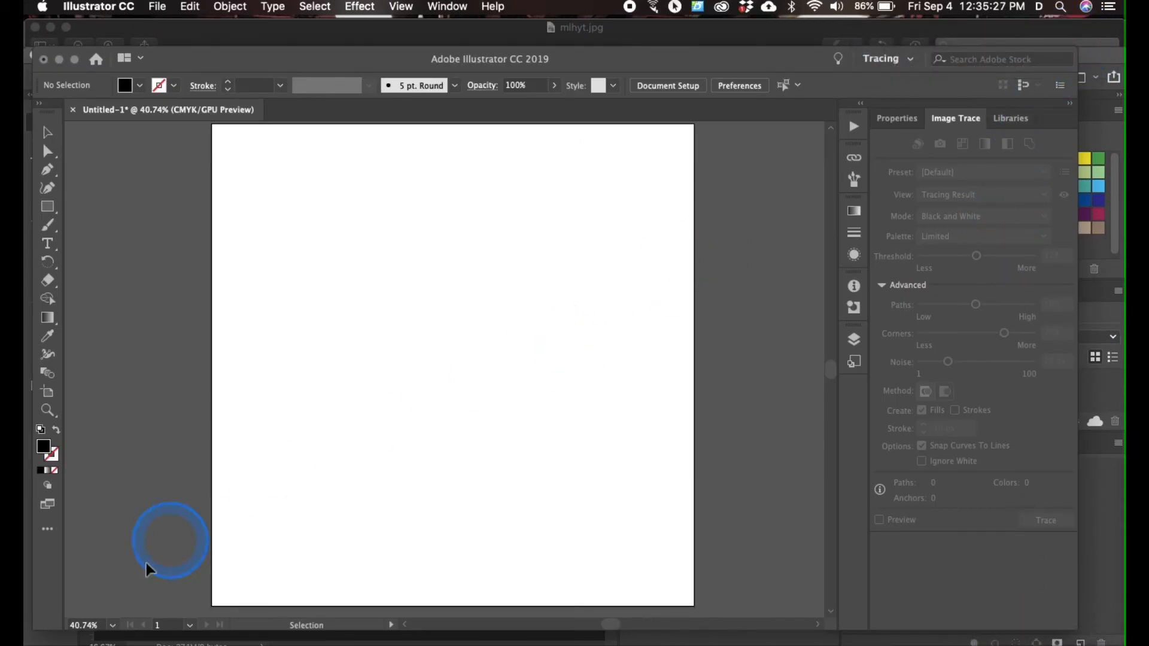
left_click(57, 639)
left_click(297, 459)
mouse_move(304, 463)
left_mouse_down()
mouse_move(335, 368)
mouse_move(376, 308)
left_mouse_up()
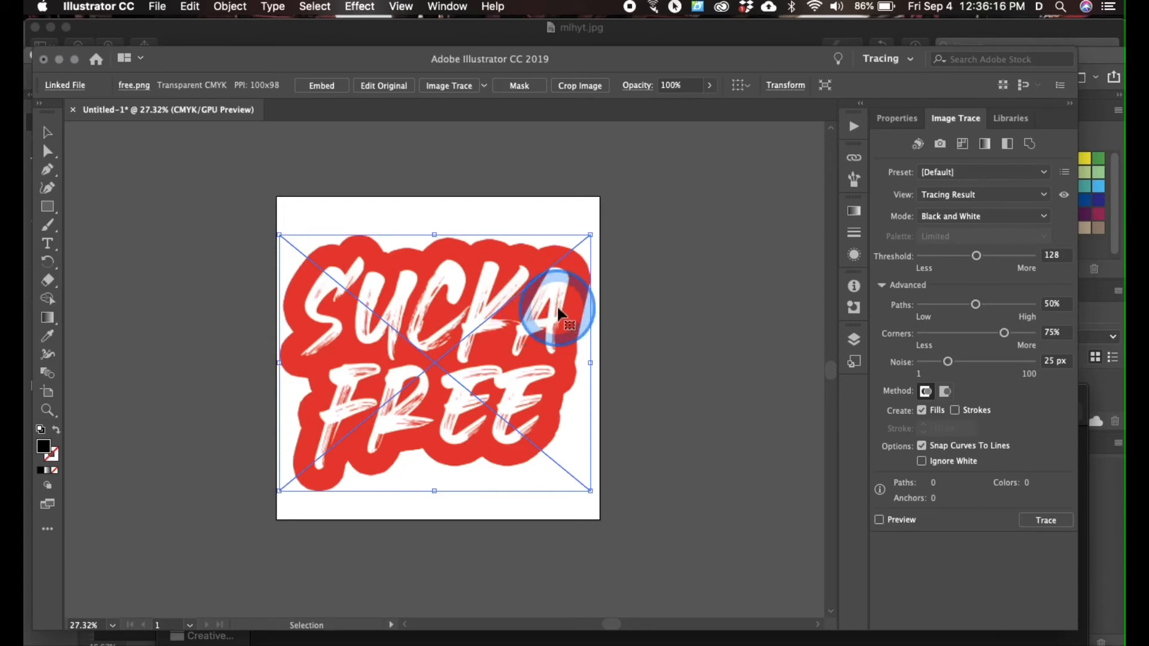
Trace the placed SUCKA FREE image in black and white with Ignore White enabled and expand the tracing into vector paths
left_click(921, 461)
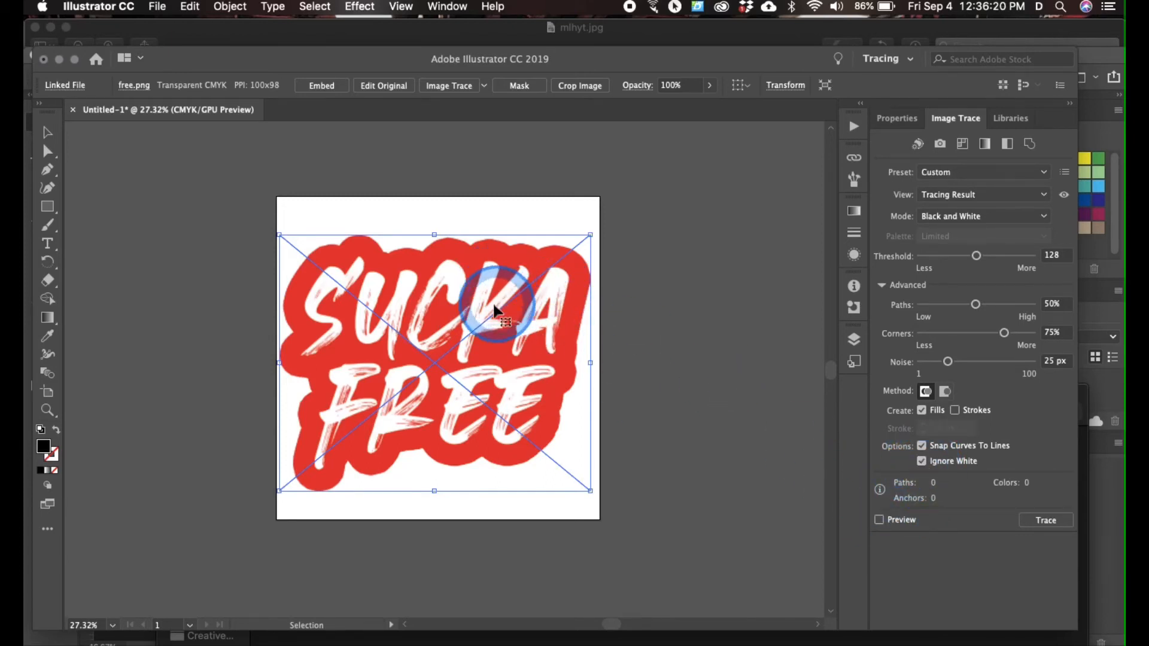
left_click(1045, 522)
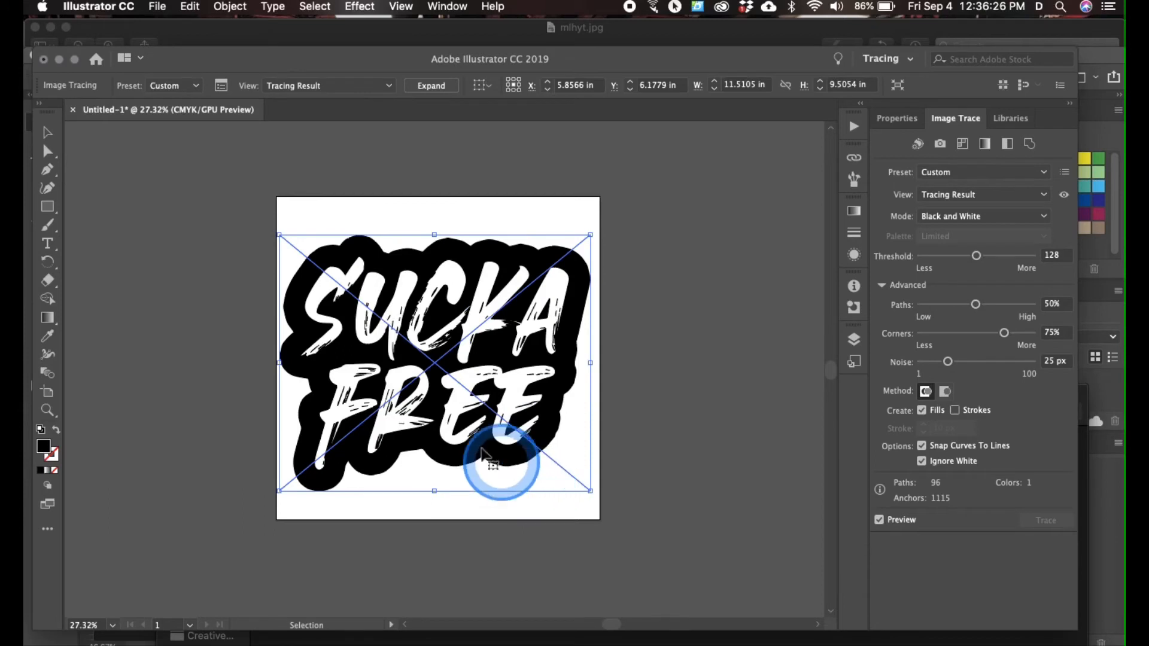
left_click(423, 87)
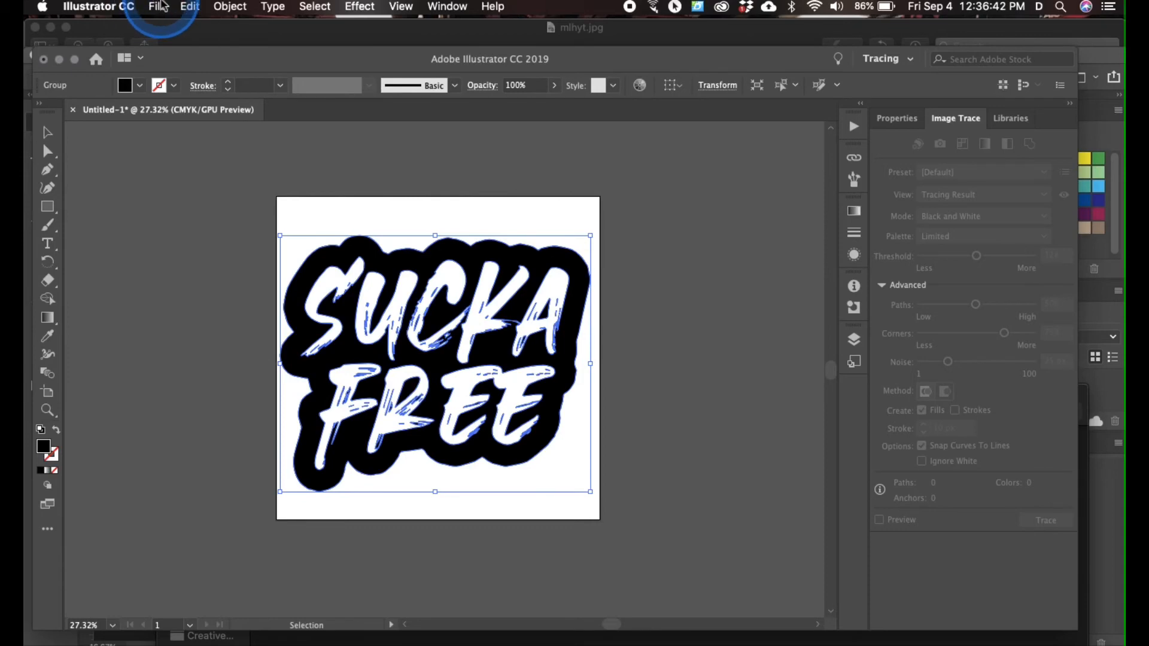
Save the traced design in SVG format as suckafree.svg in the sept 4 folder with the SVG 1.1 profile
left_click(159, 6)
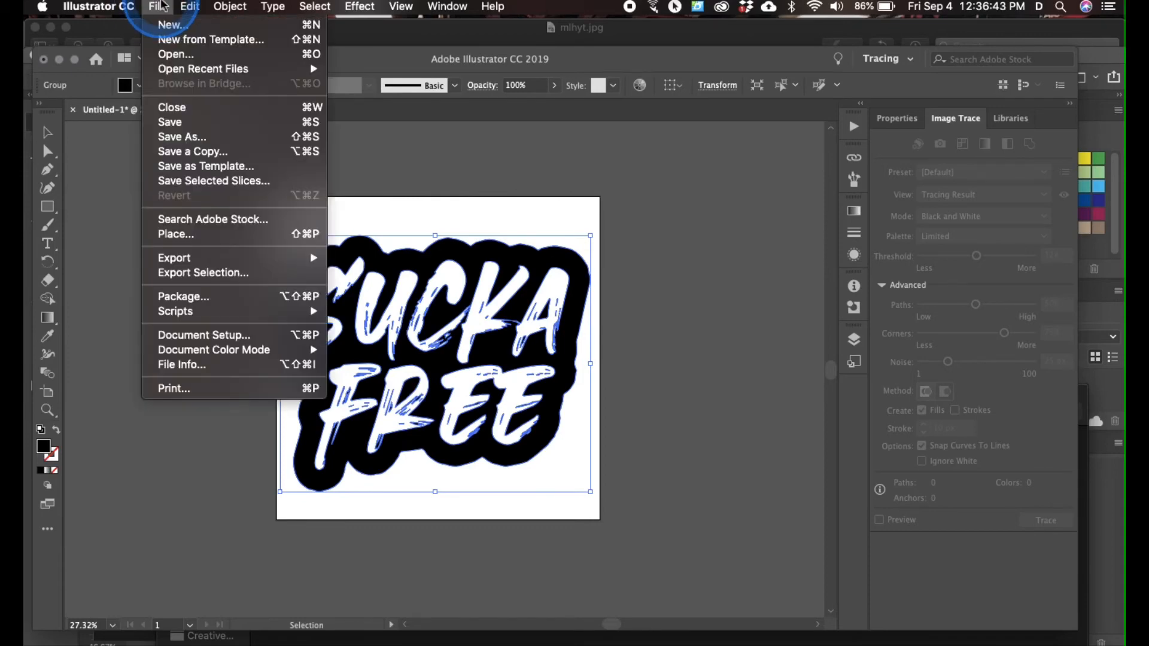
left_click(182, 138)
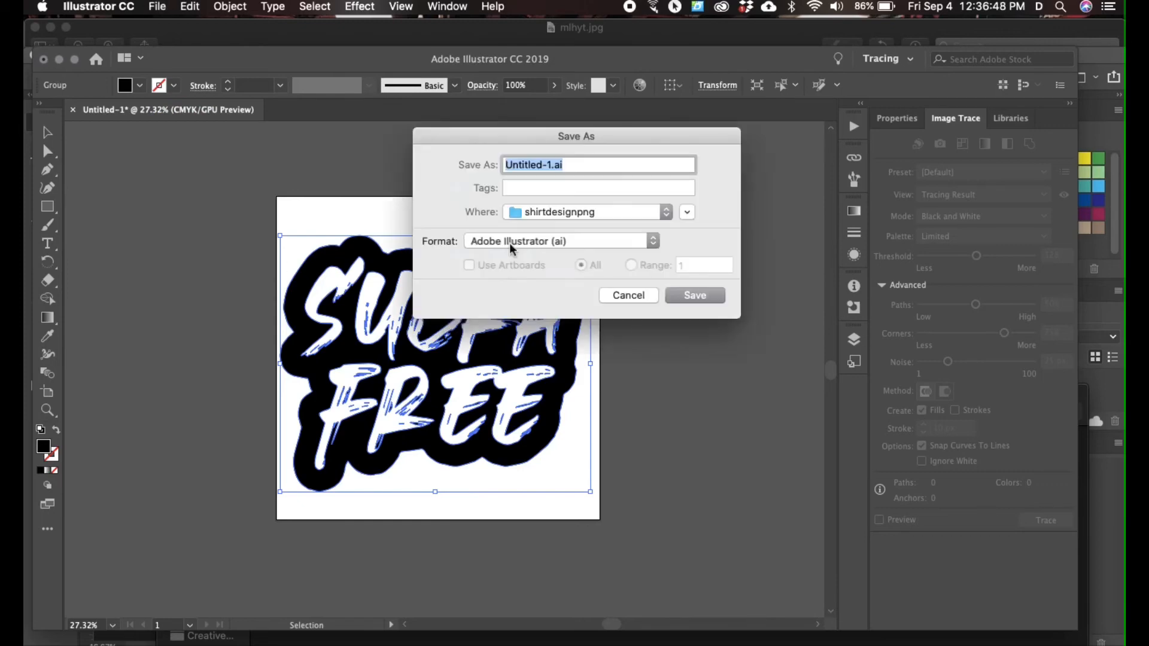
left_click(572, 214)
left_click(534, 371)
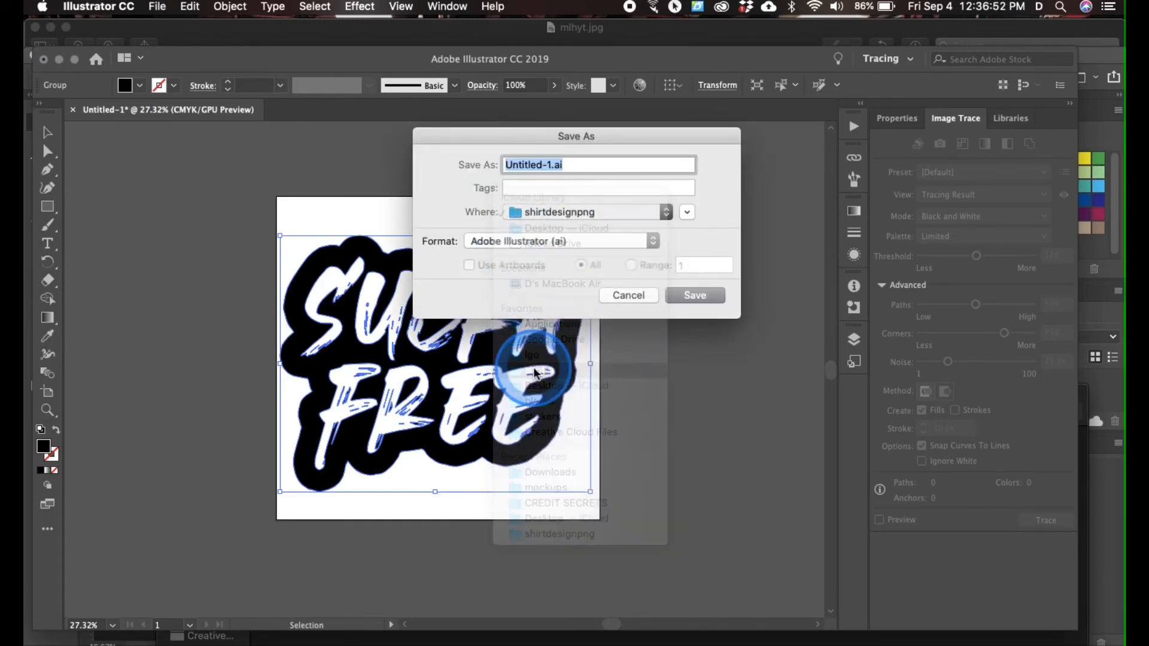
left_click(565, 242)
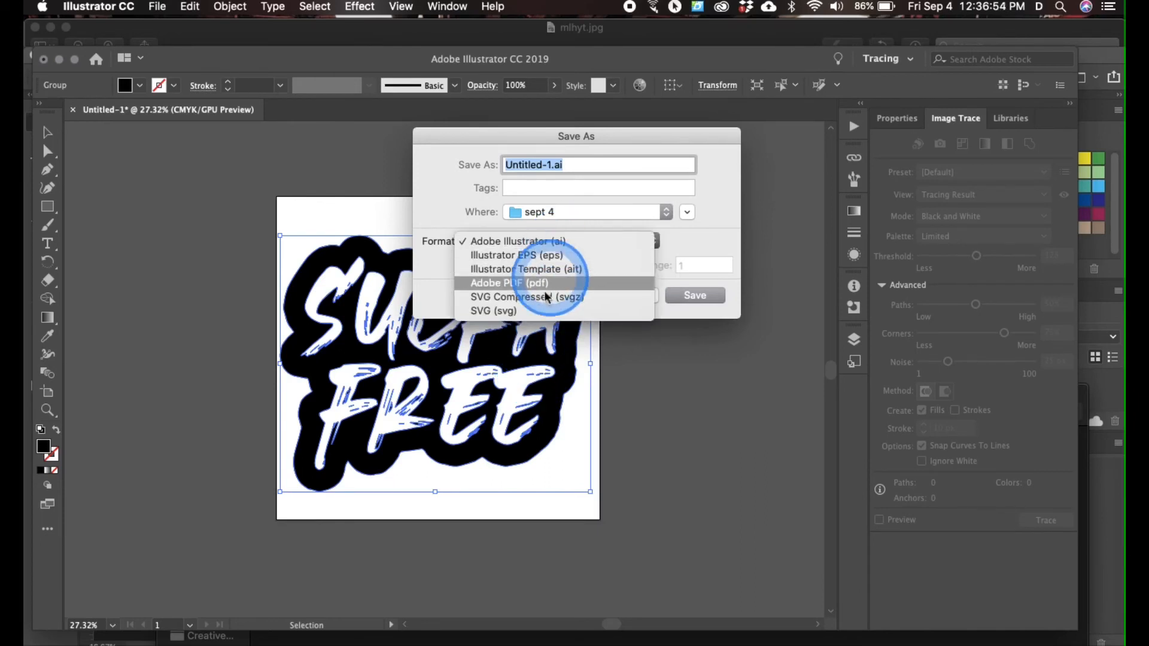
left_click(533, 311)
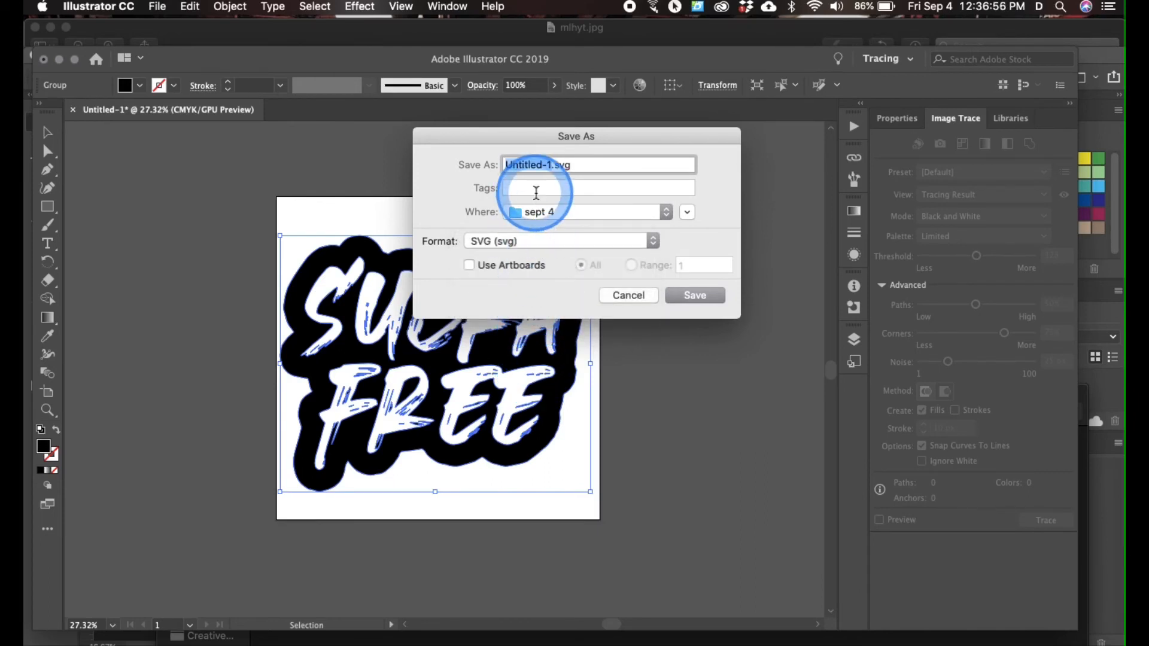
type("suckafree")
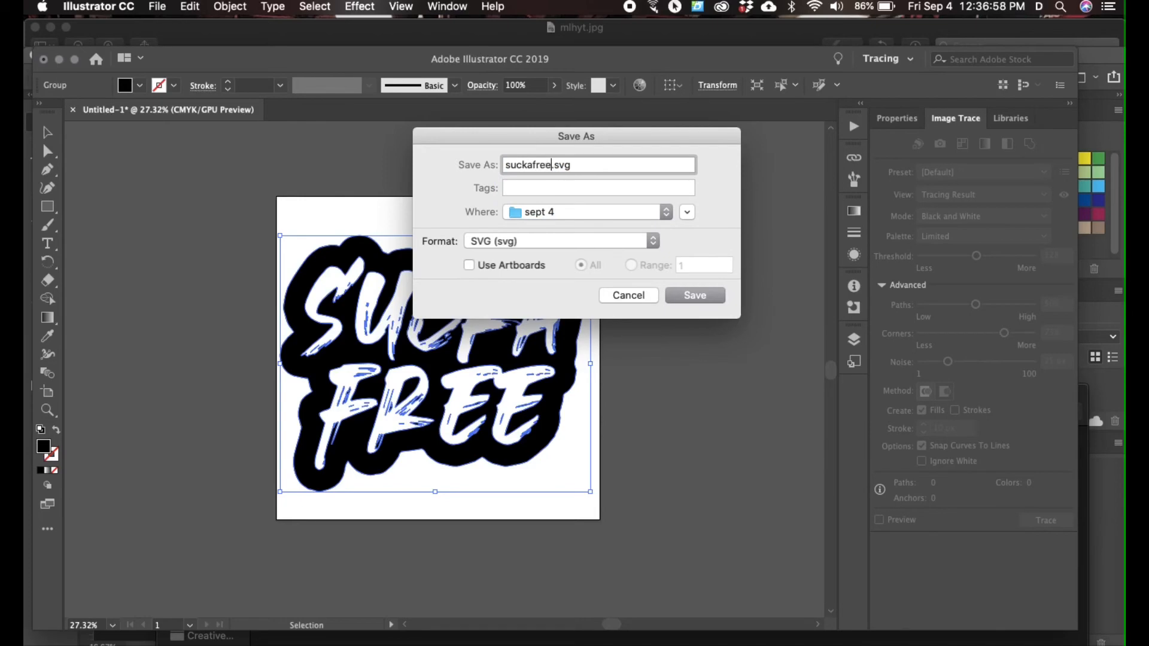
left_click(694, 294)
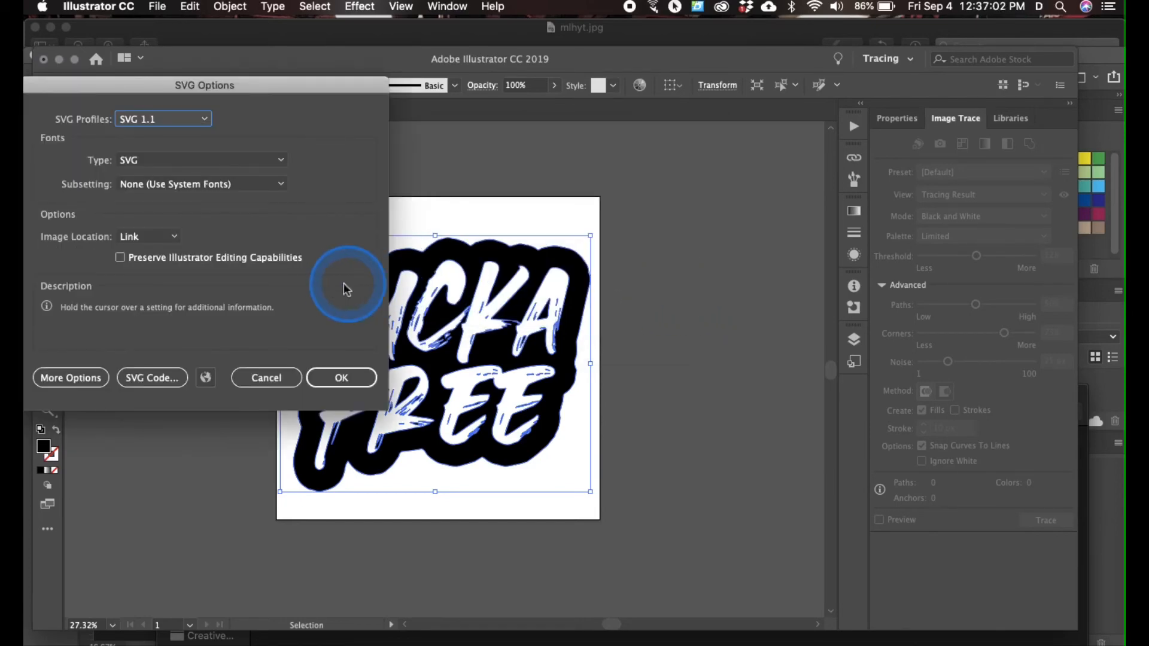
left_click(330, 376)
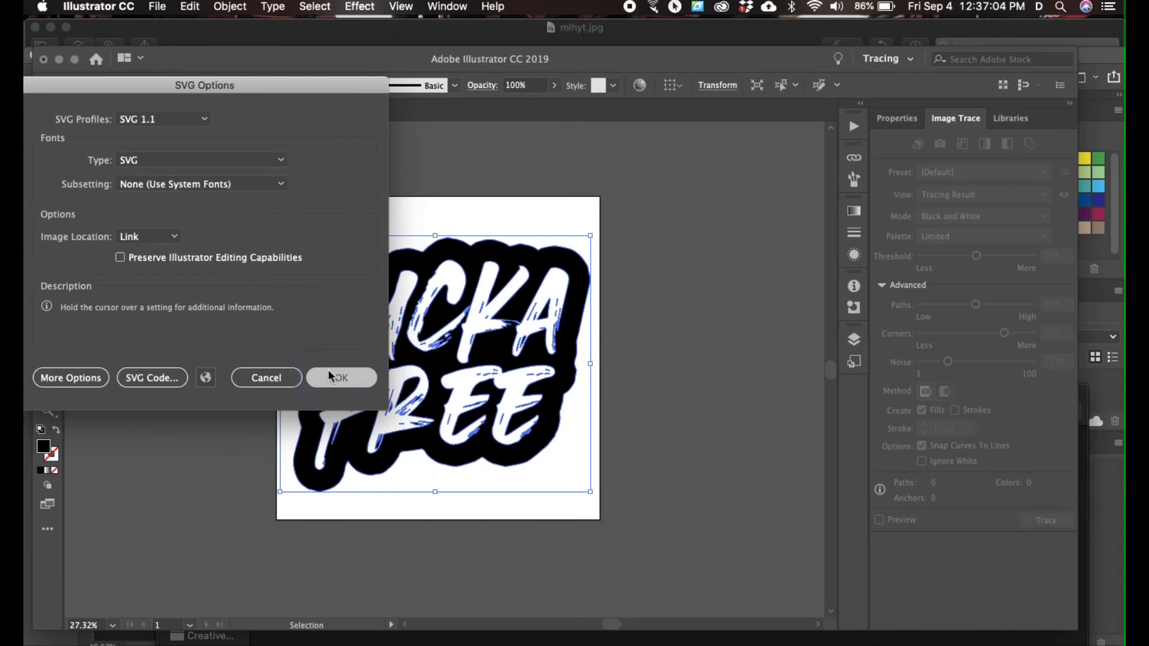
Return to Photoshop, place suckafree.svg from the sept 4 folder in the document and hide the black Background layer
left_click(811, 634)
left_click(639, 405)
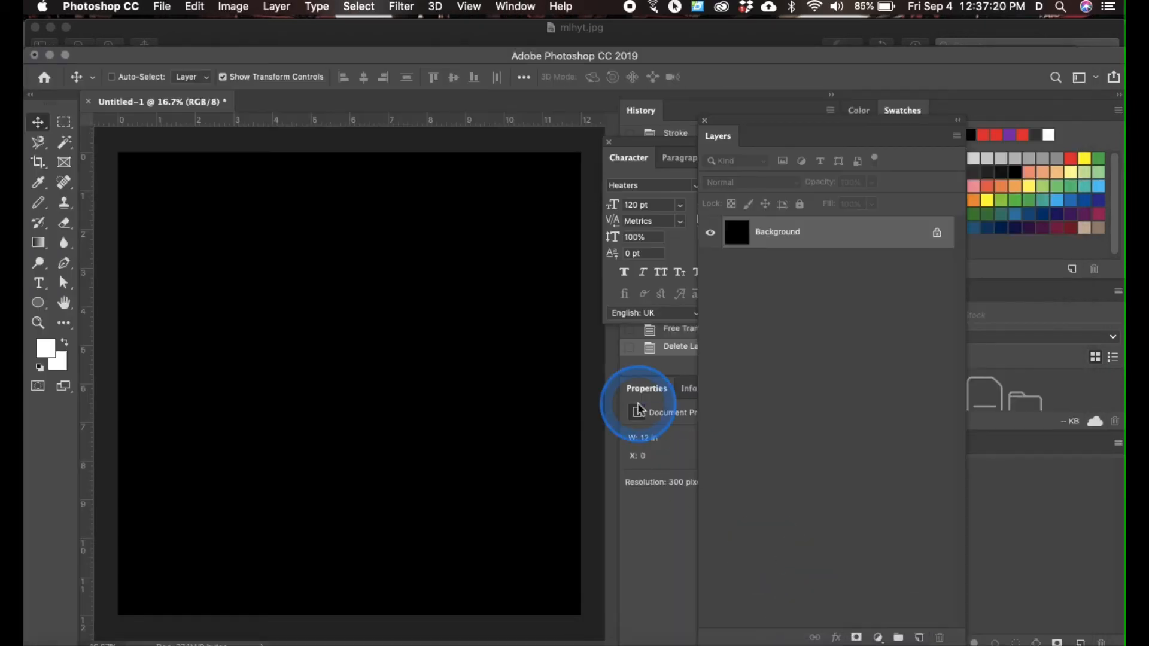
left_click(58, 638)
left_click_drag(380, 461, 361, 329)
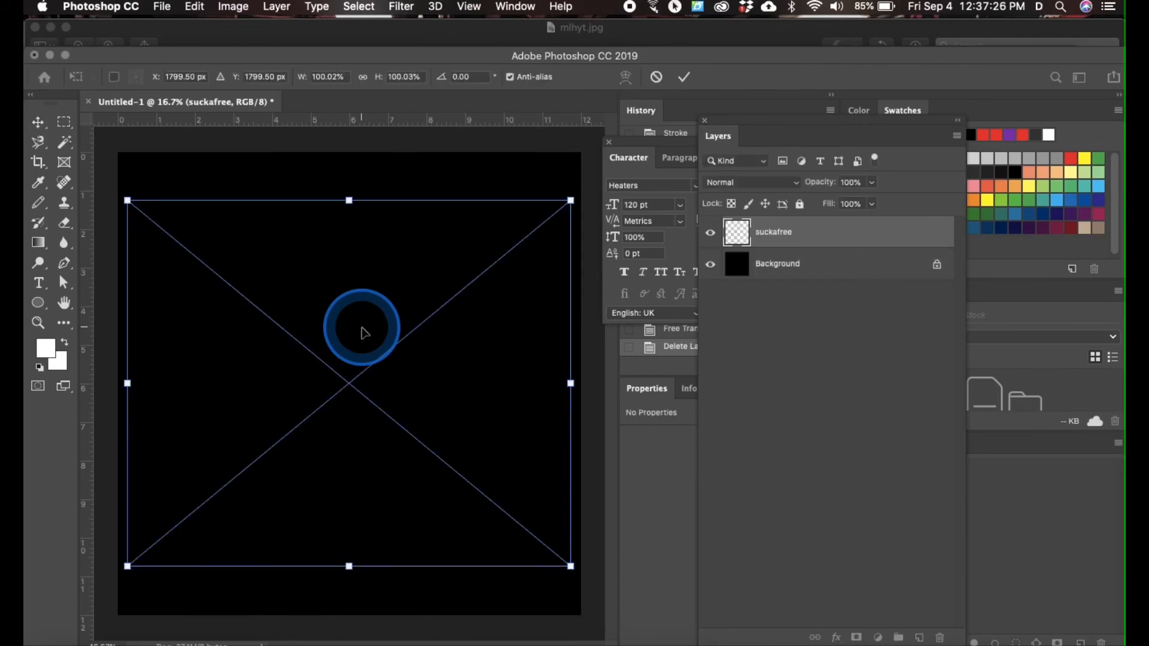
left_click(711, 264)
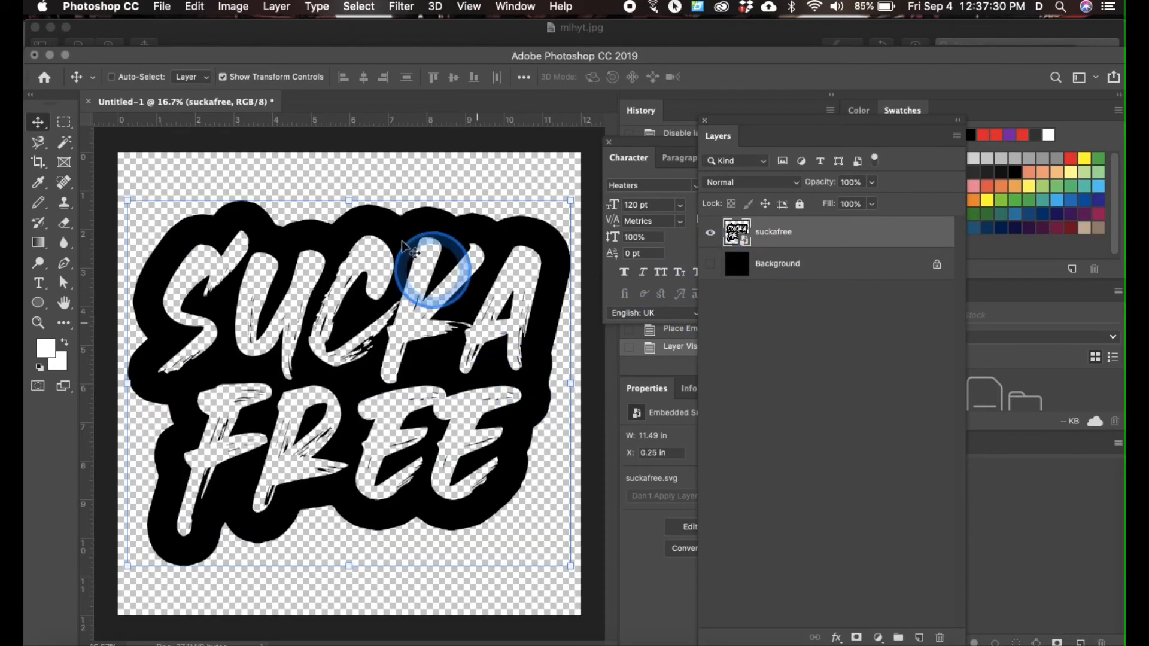
Scale the suckafree design down to about 5.2 in wide and move it up, keeping it centred horizontally
left_click_drag(350, 200, 349, 398)
left_click_drag(353, 455, 357, 337)
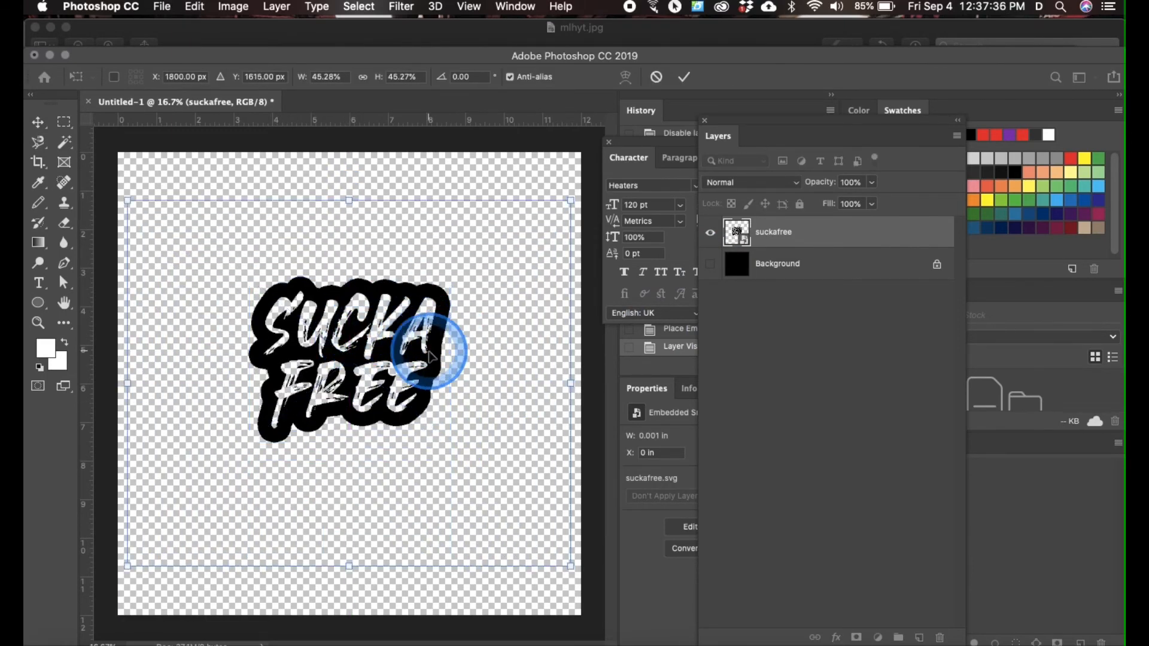
double_click(430, 354)
Apply a red (ff0000) Color Overlay at 100% opacity to the suckafree layer
double_click(846, 240)
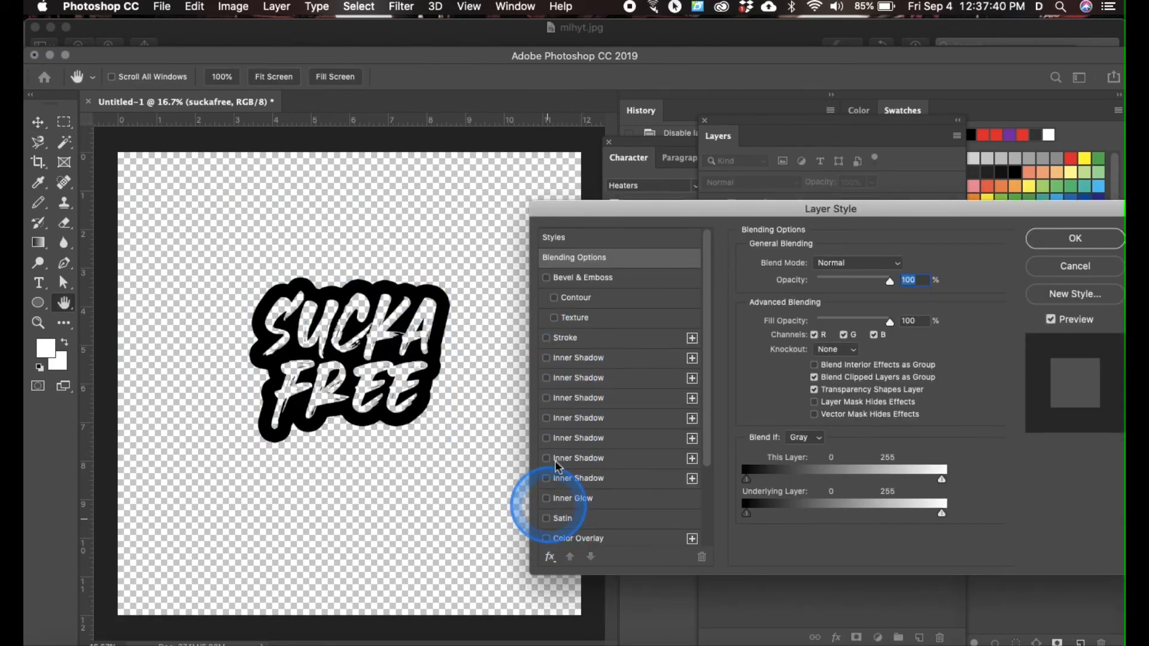
left_click(546, 538)
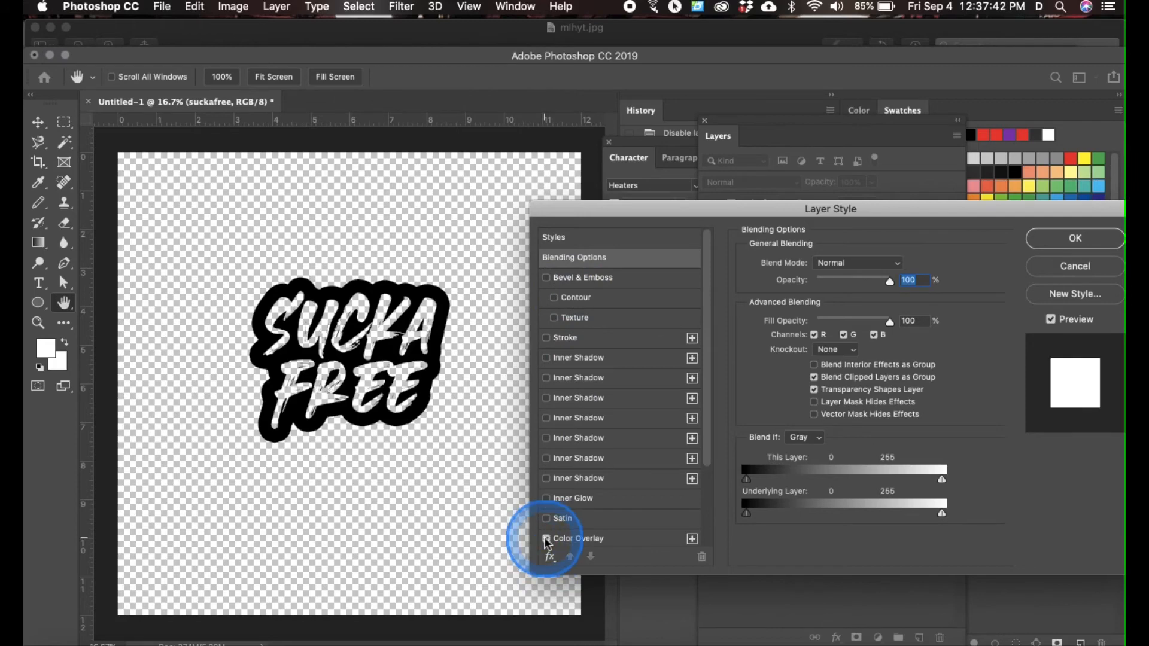
left_click(561, 539)
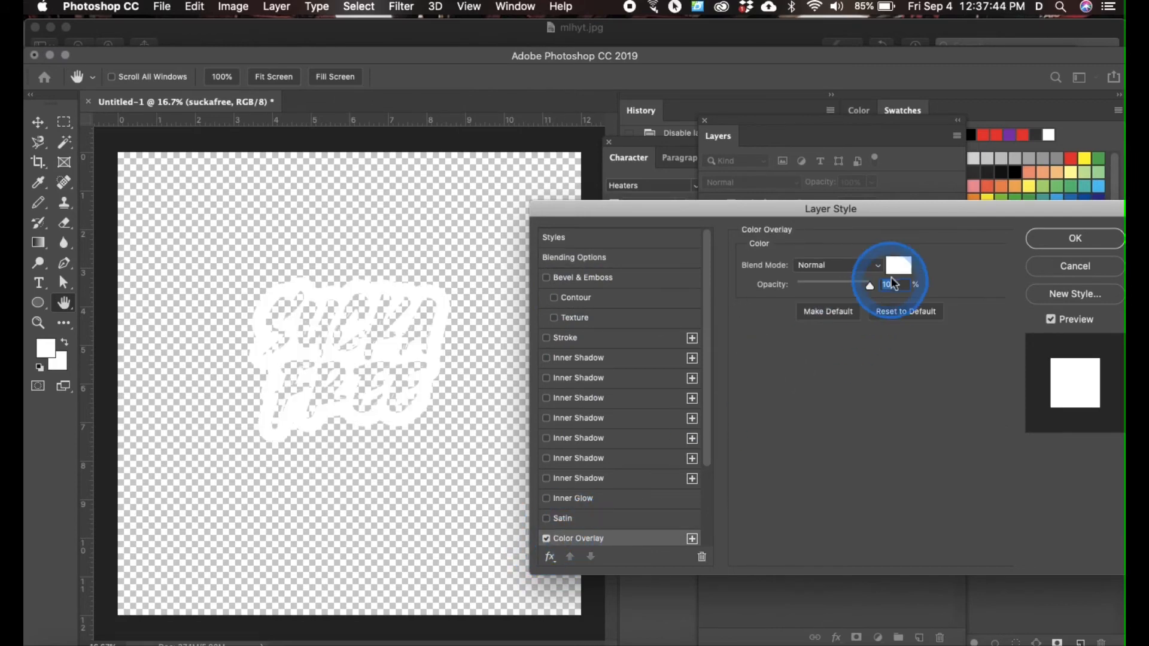
left_click(896, 272)
left_click_drag(766, 500, 878, 400)
left_click(1009, 393)
left_click(1075, 239)
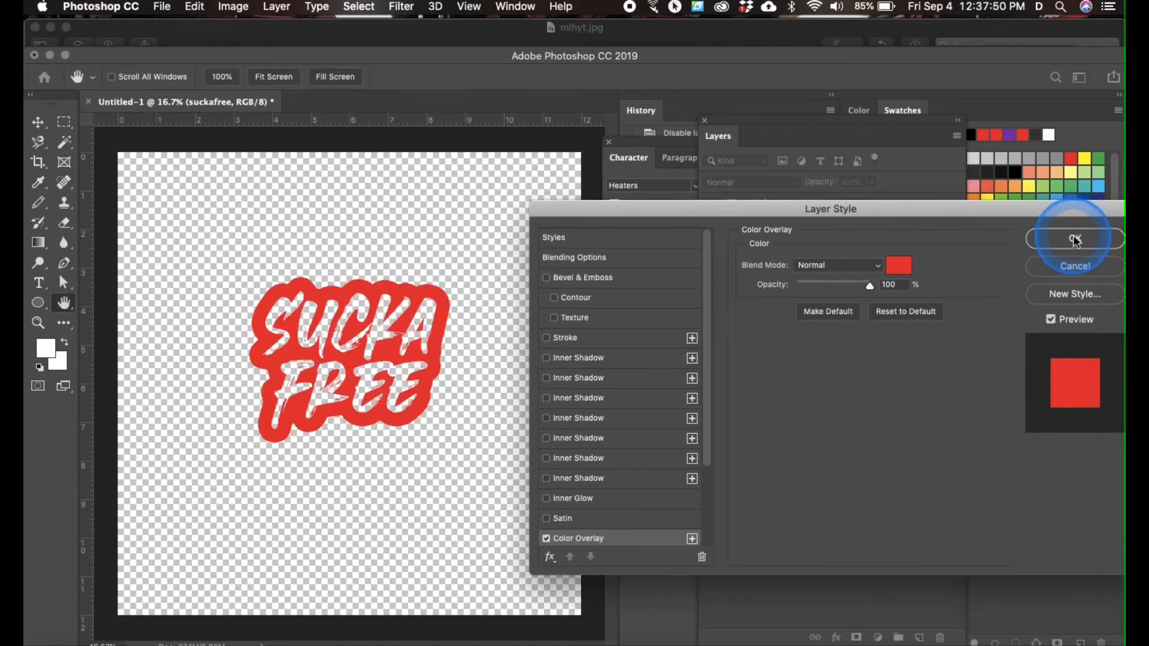
left_click(825, 250)
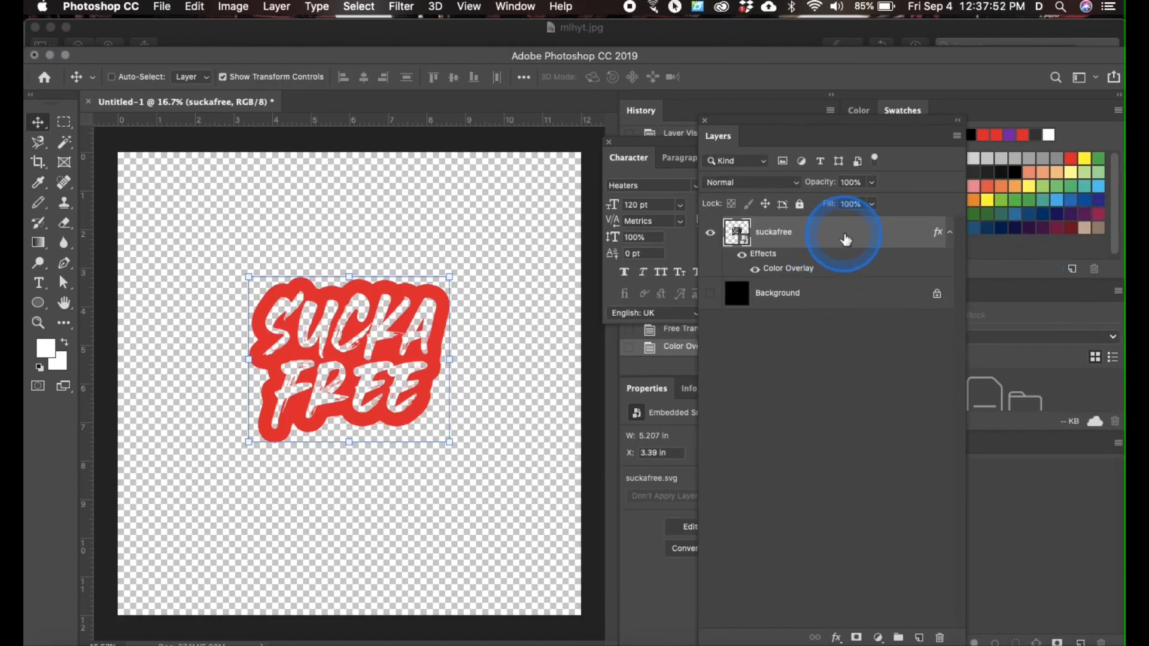
Review the suckafree layer's Color Overlay settings and examine the overlay colour in the Color Picker
double_click(790, 233)
left_click(579, 540)
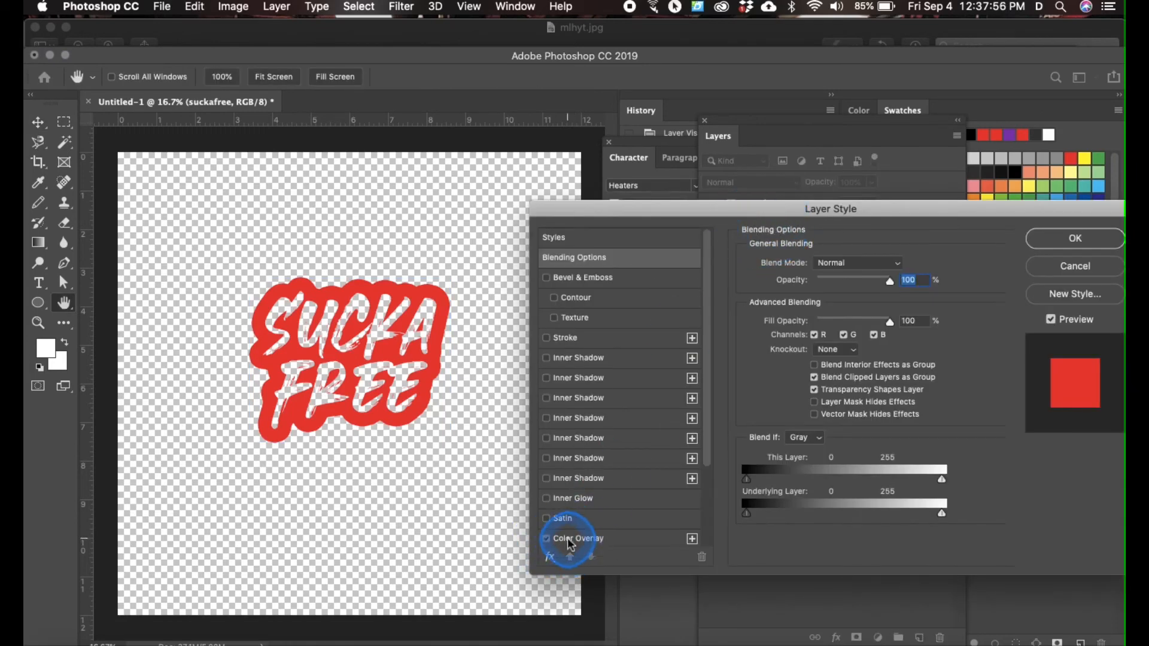
left_click(571, 540)
left_click(898, 265)
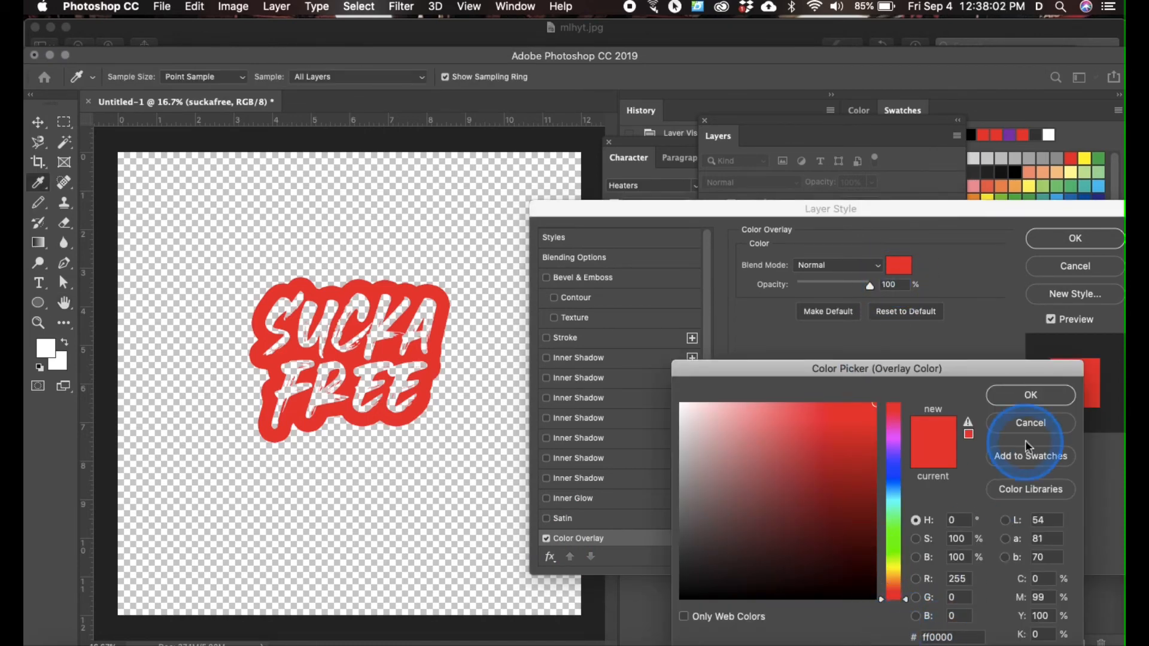
left_click(1027, 423)
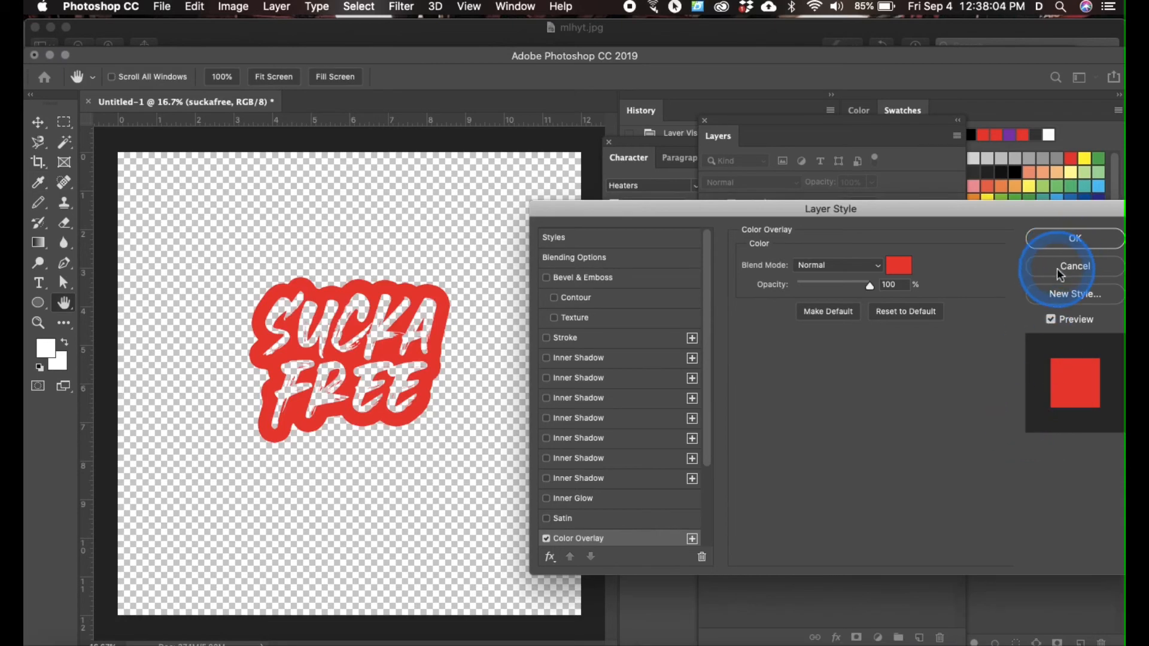
left_click(1071, 240)
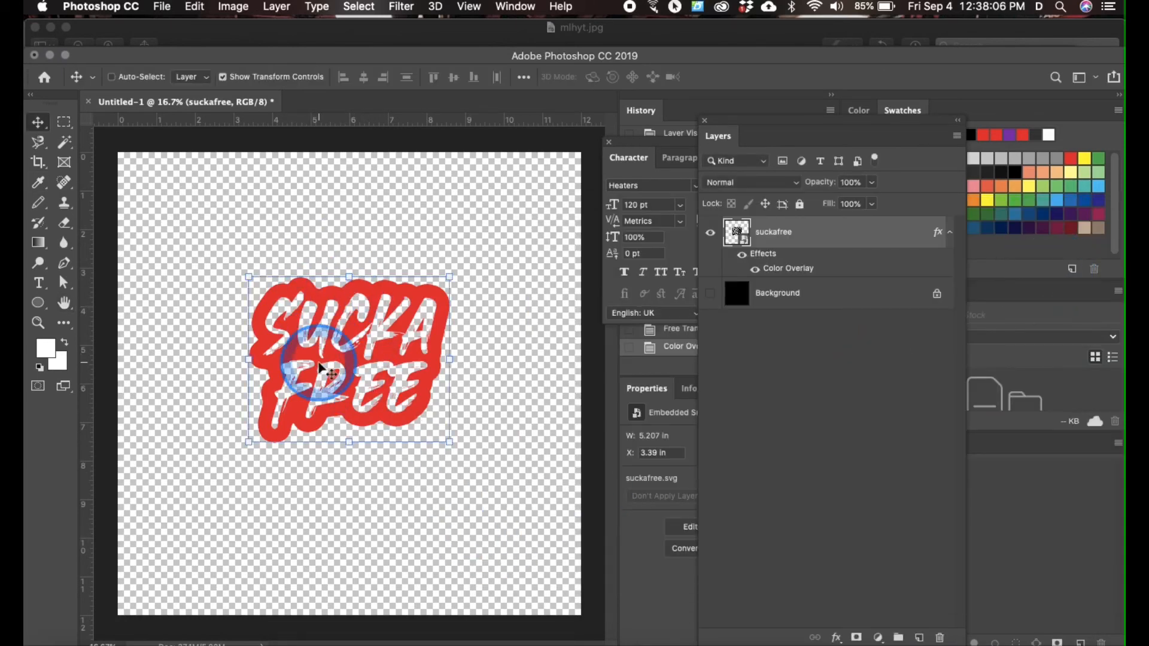
Place the black shirt image blackfront.png from the blanks folder at full canvas size
left_click(60, 642)
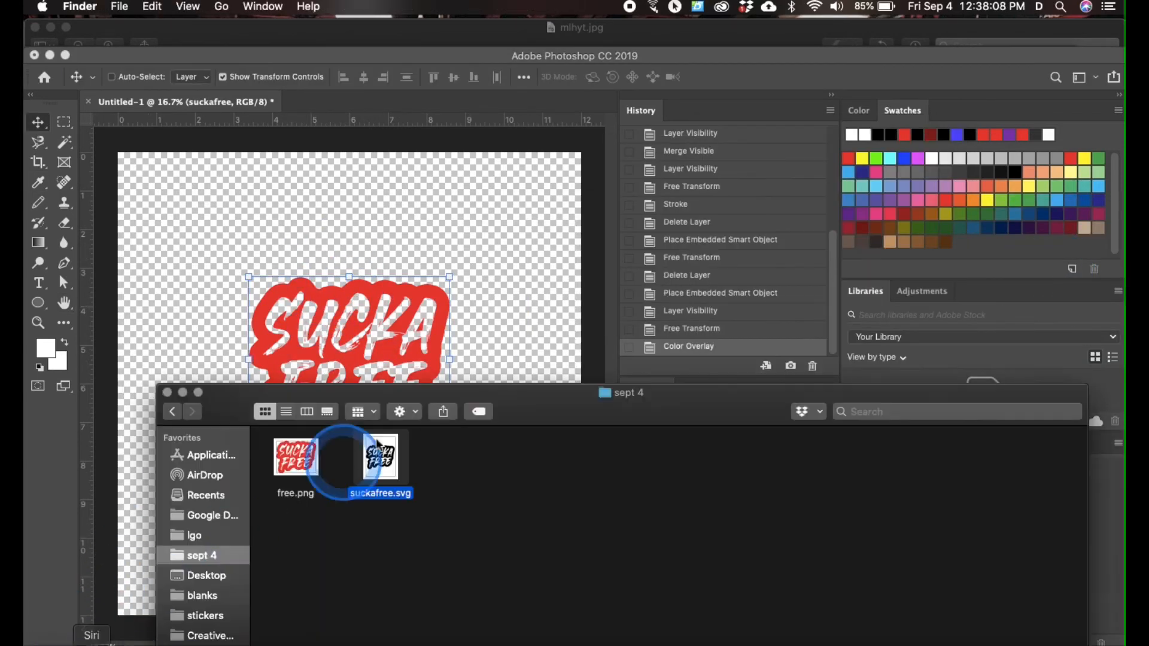
left_click(208, 594)
left_click_drag(386, 461, 334, 269)
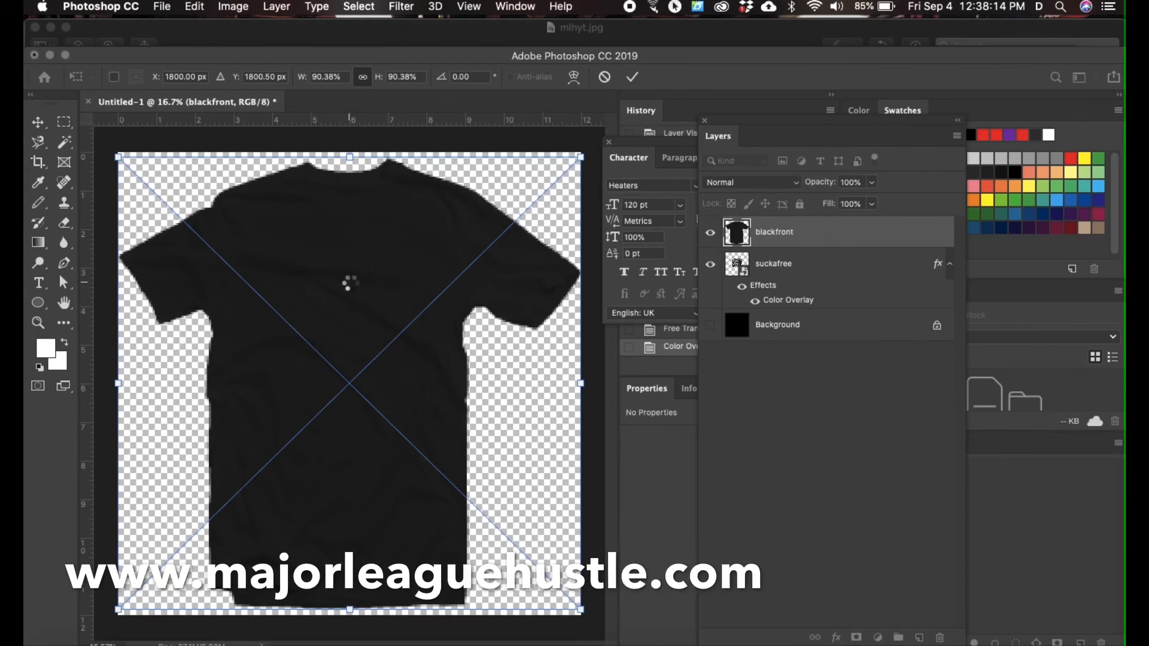
key("Return")
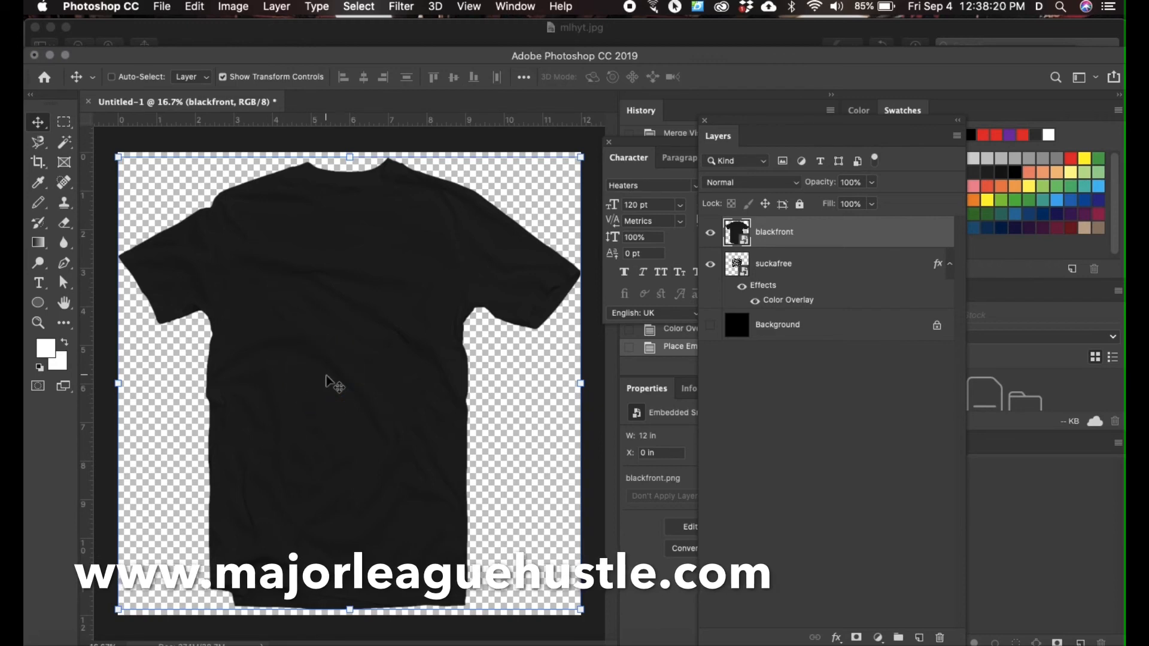
Switch to Finder, look through the garment images in the blanks folder, and return to Photoshop
left_click(60, 641)
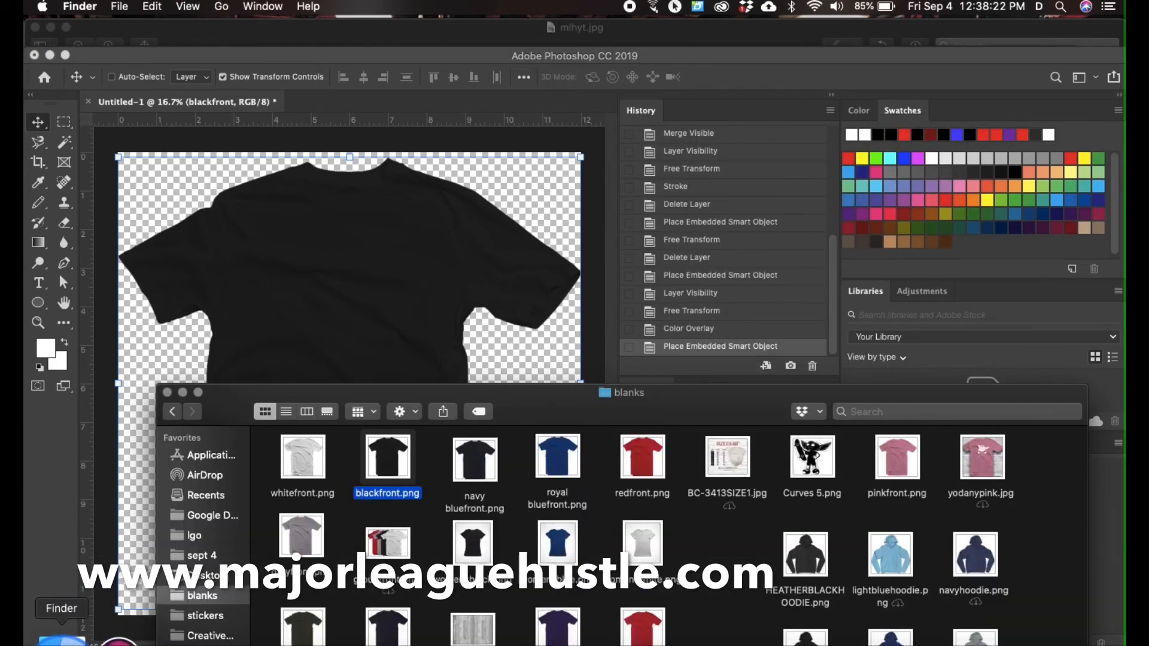
scroll(496, 544, "down", 3)
scroll(496, 544, "down", 10)
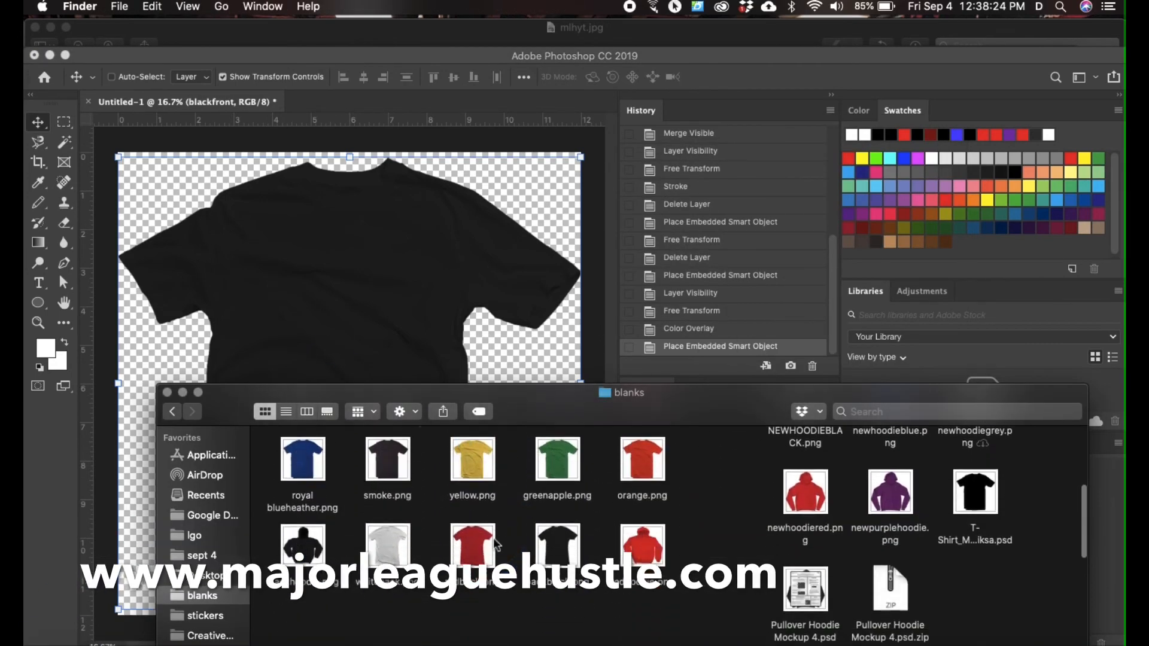
scroll(496, 544, "down", 10)
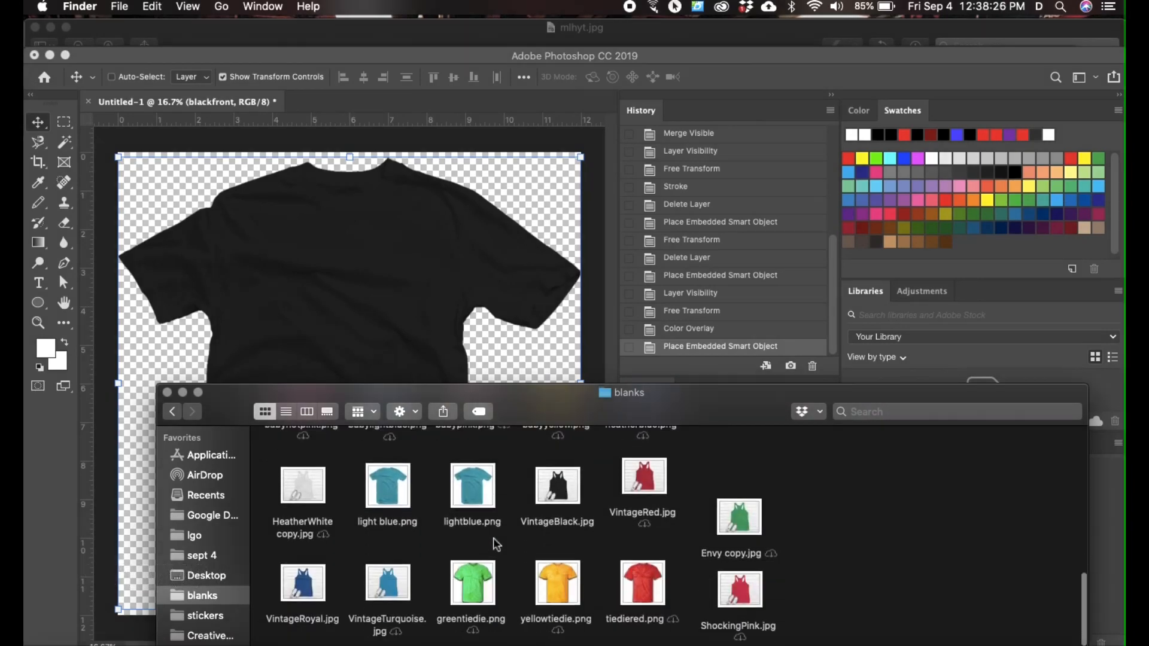
scroll(495, 543, "down", 10)
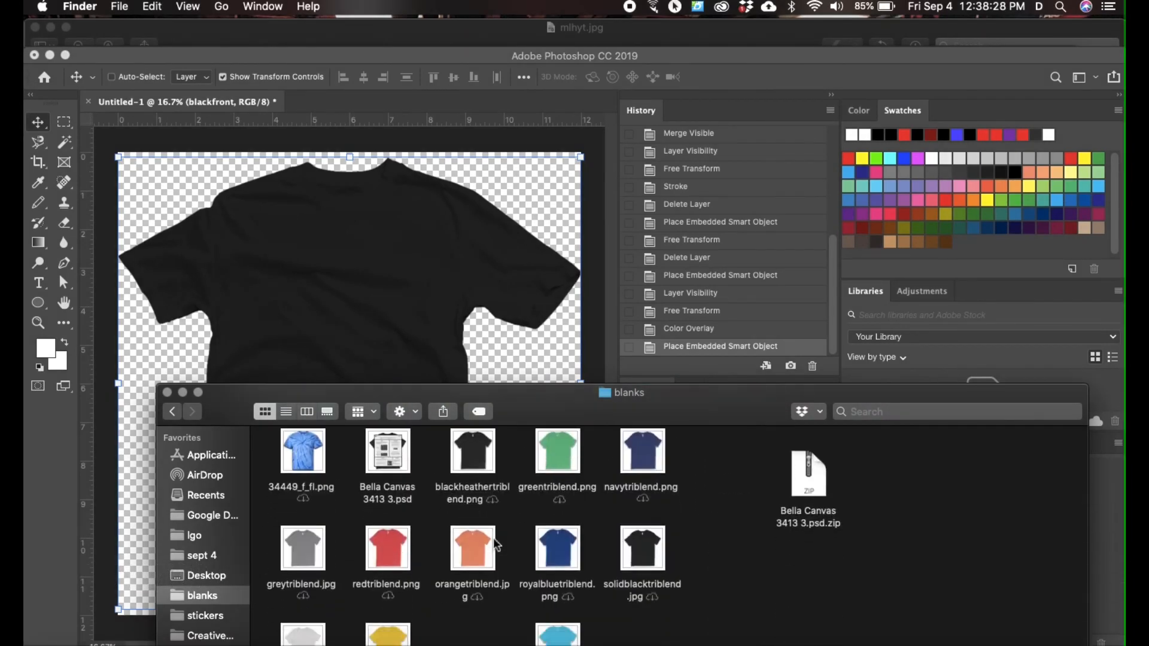
scroll(494, 540, "up", 2)
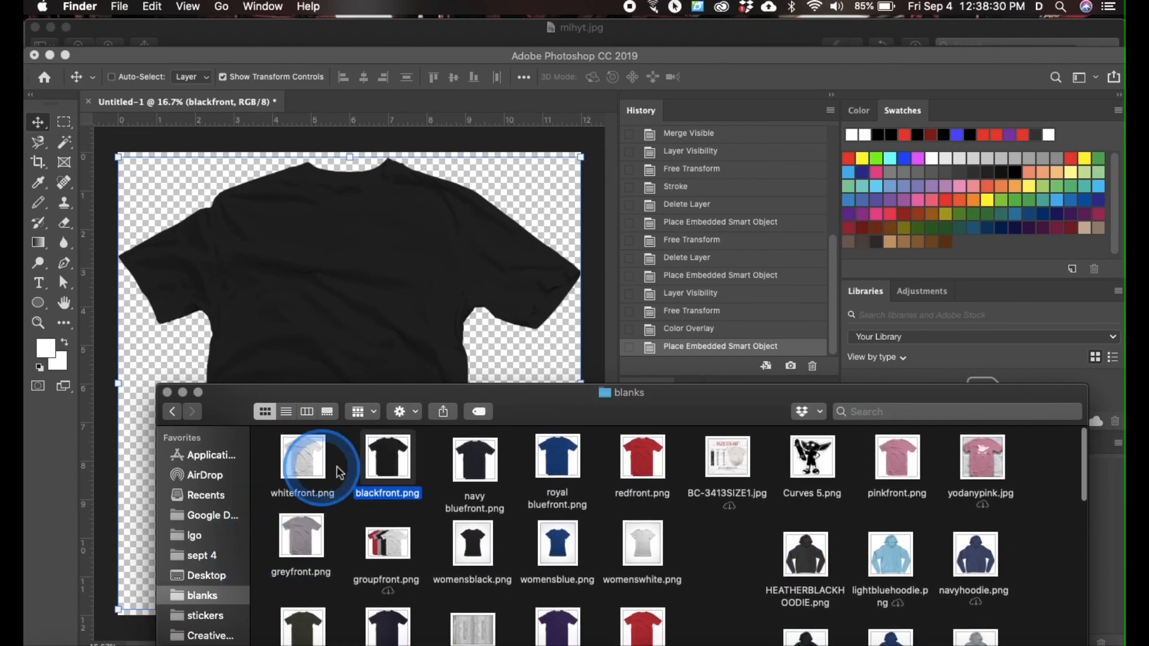
left_click(30, 521)
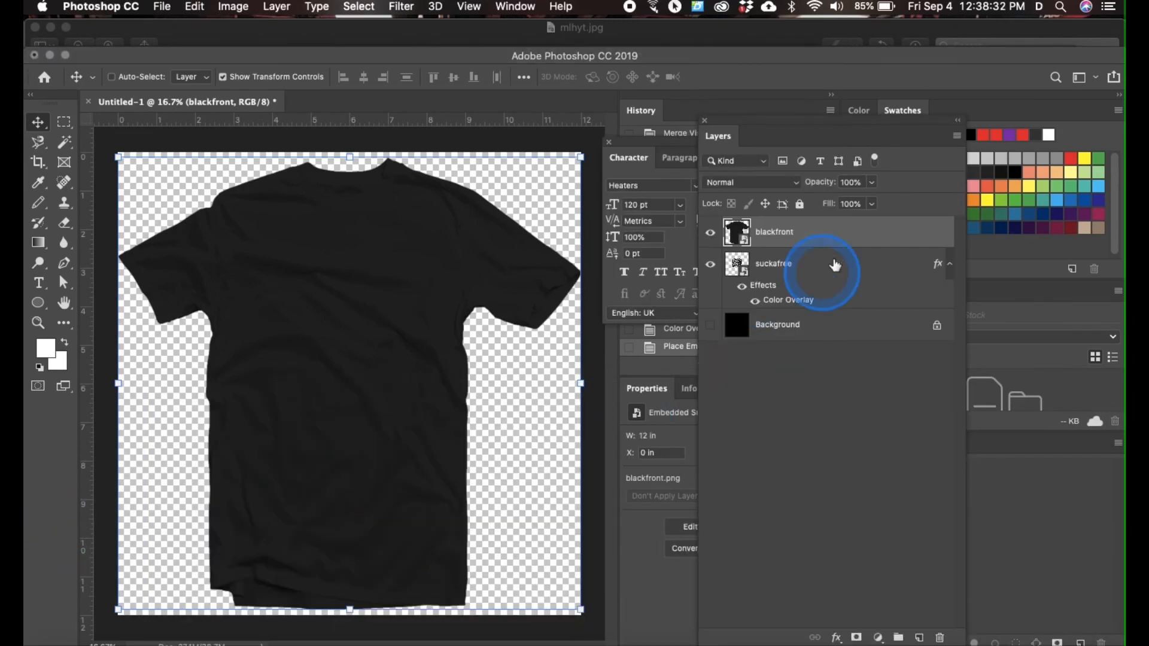
Move the suckafree layer above blackfront and scale the design to about 3.3 in wide on the shirt's upper chest
left_click_drag(834, 268, 830, 225)
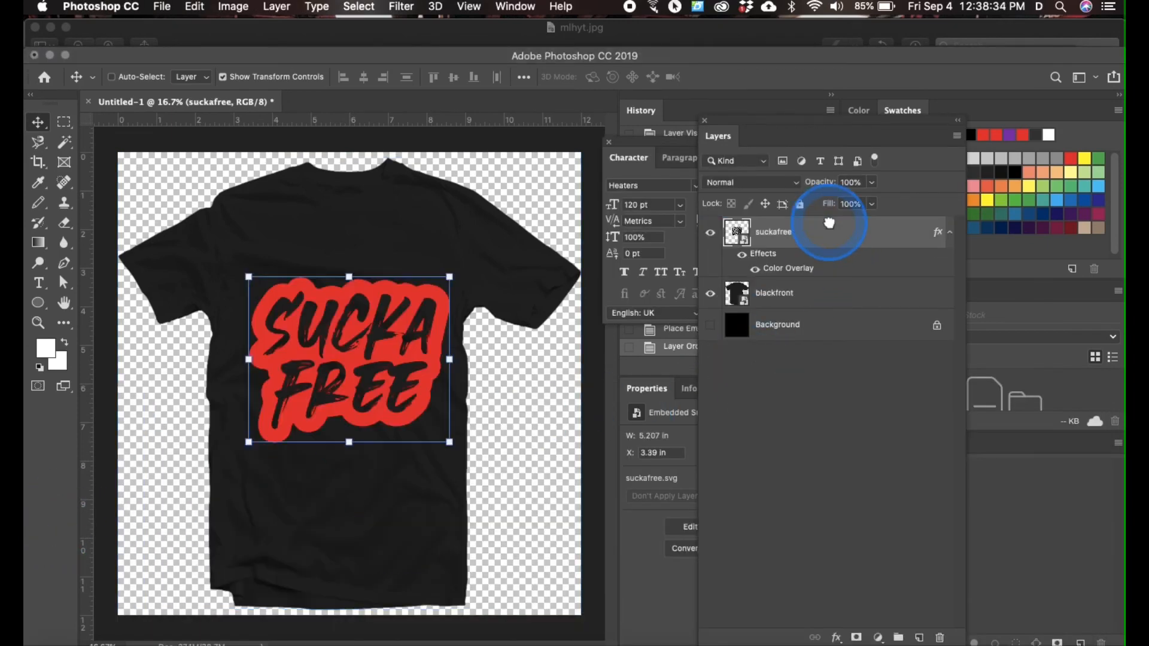
left_click_drag(353, 447, 329, 397)
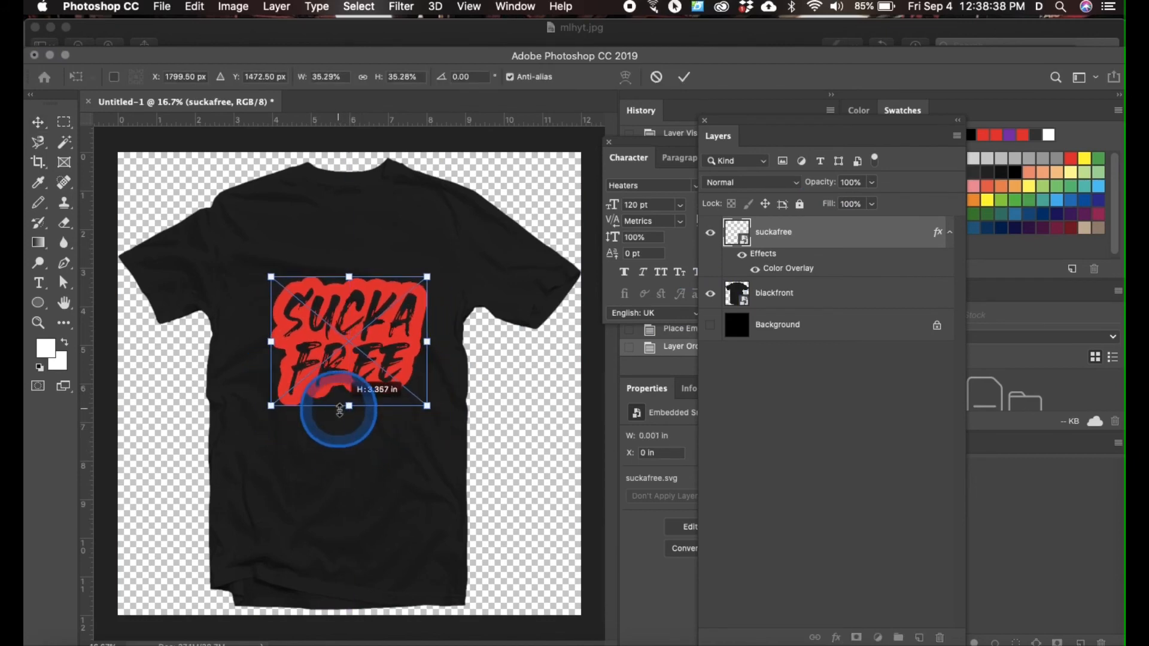
mouse_move(341, 339)
left_mouse_down()
mouse_move(324, 333)
mouse_move(344, 322)
left_mouse_up()
left_click_drag(341, 382, 338, 359)
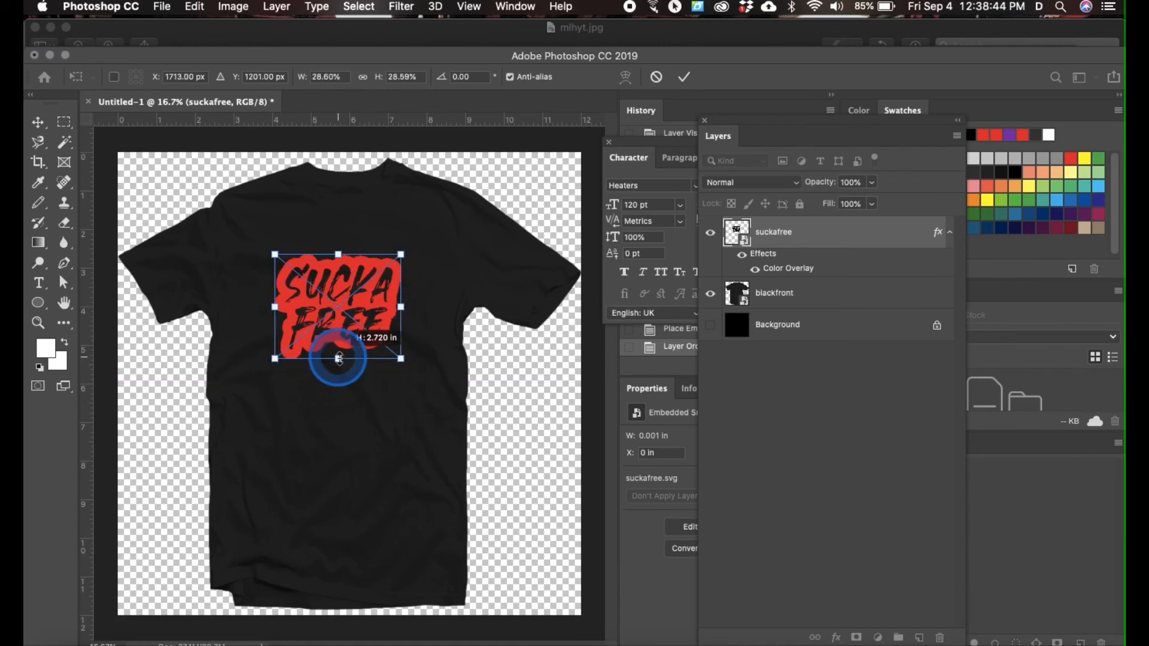
key("Return")
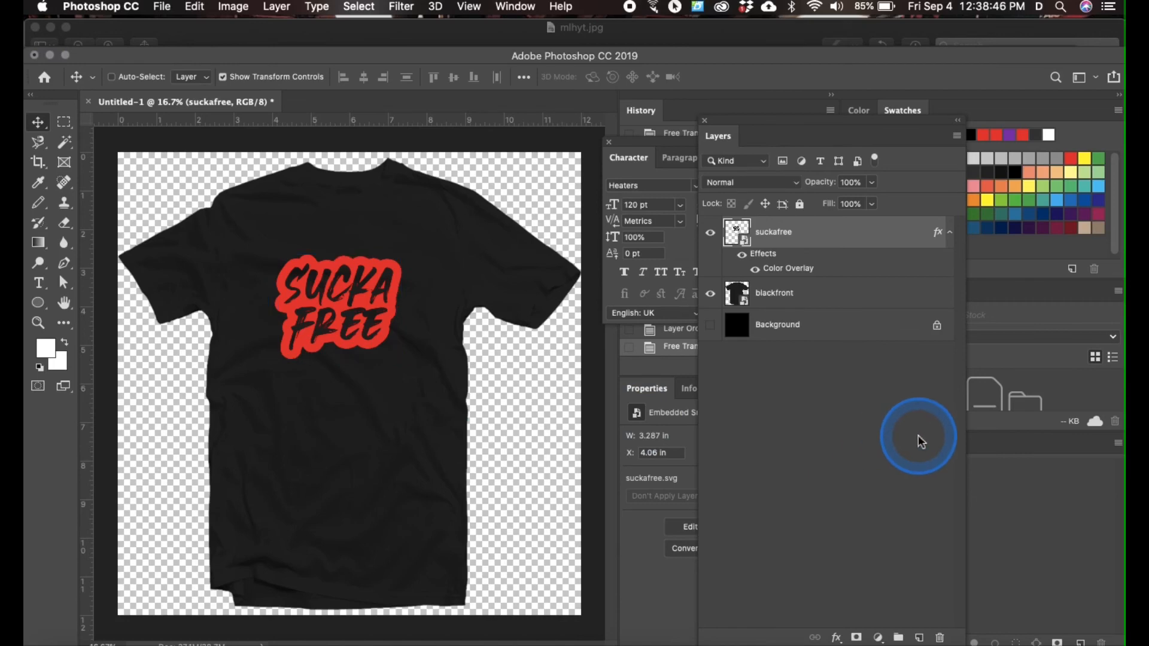
Deselect the suckafree layer and make the black Background layer visible behind the shirt
left_click(920, 441)
left_click(710, 325)
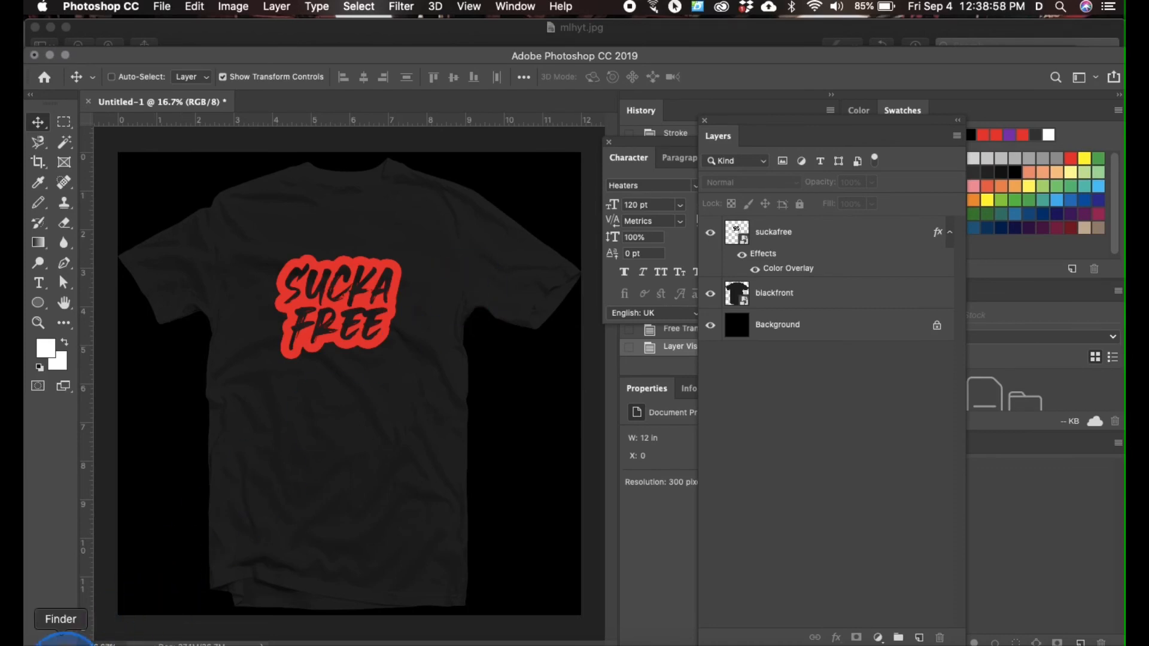
Switch to Finder, view greyfront.png from the blanks folder in Preview, and return to the shirt mockup in Photoshop
left_click(64, 634)
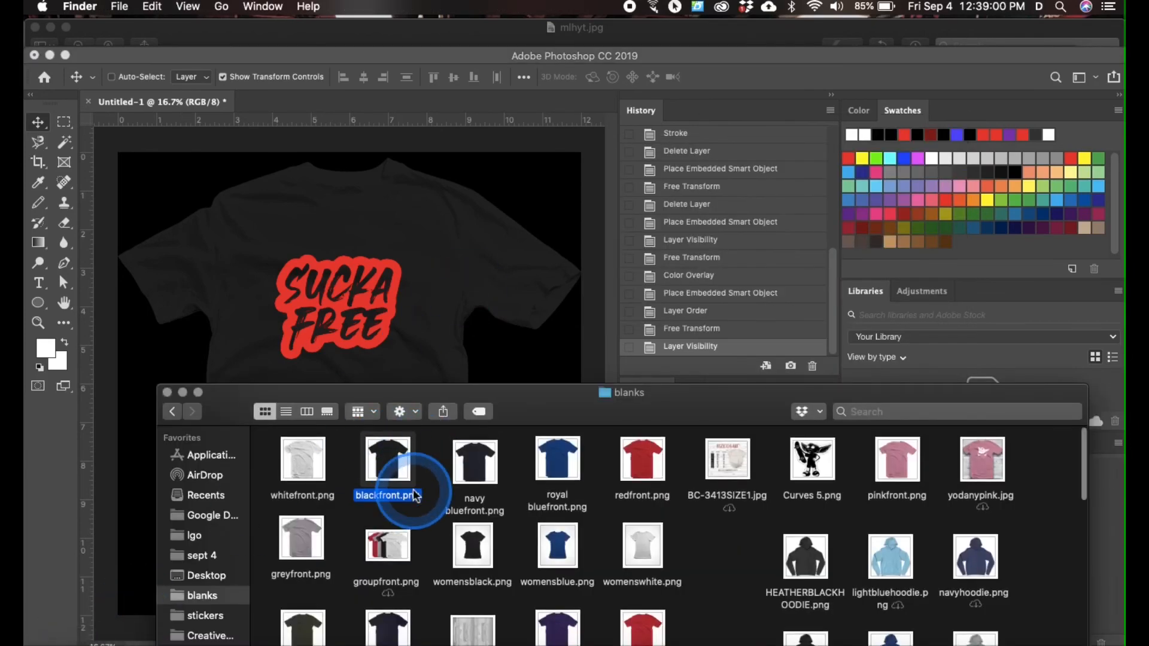
scroll(386, 458, "down", 1)
left_click_drag(546, 417, 525, 299)
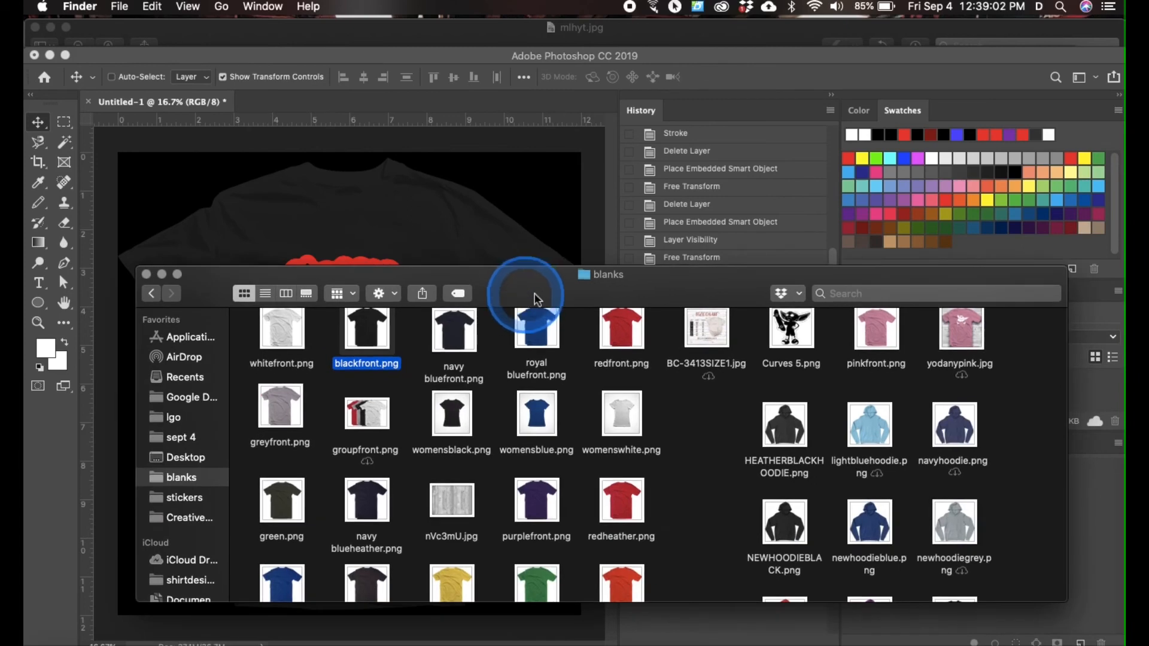
double_click(277, 405)
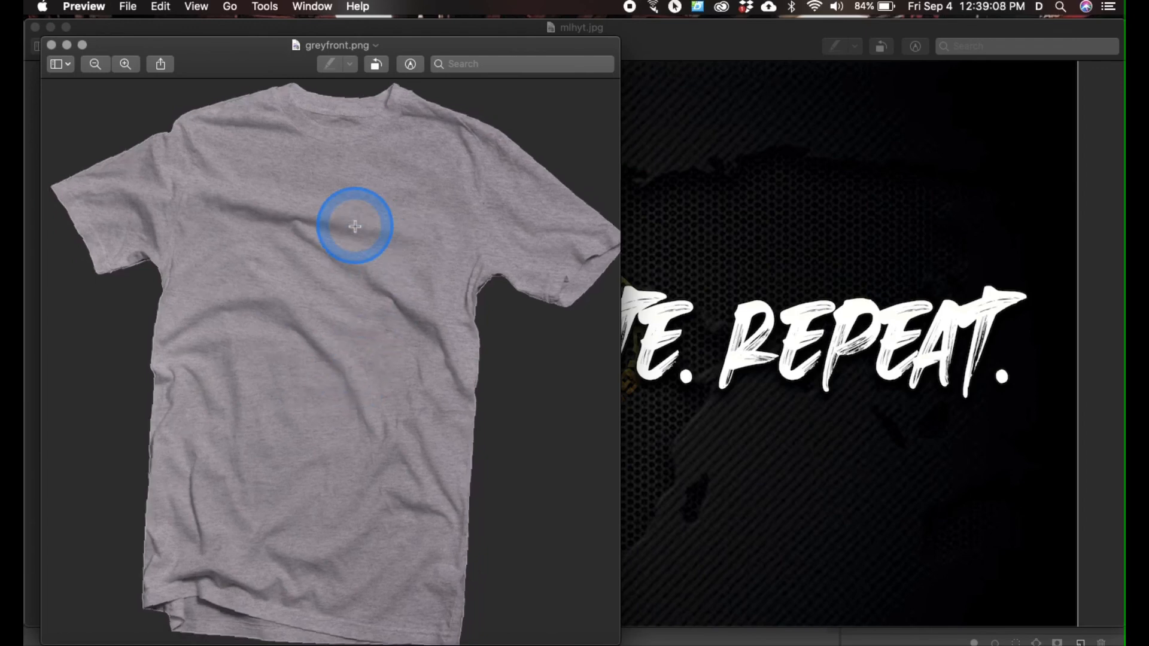
left_click(52, 47)
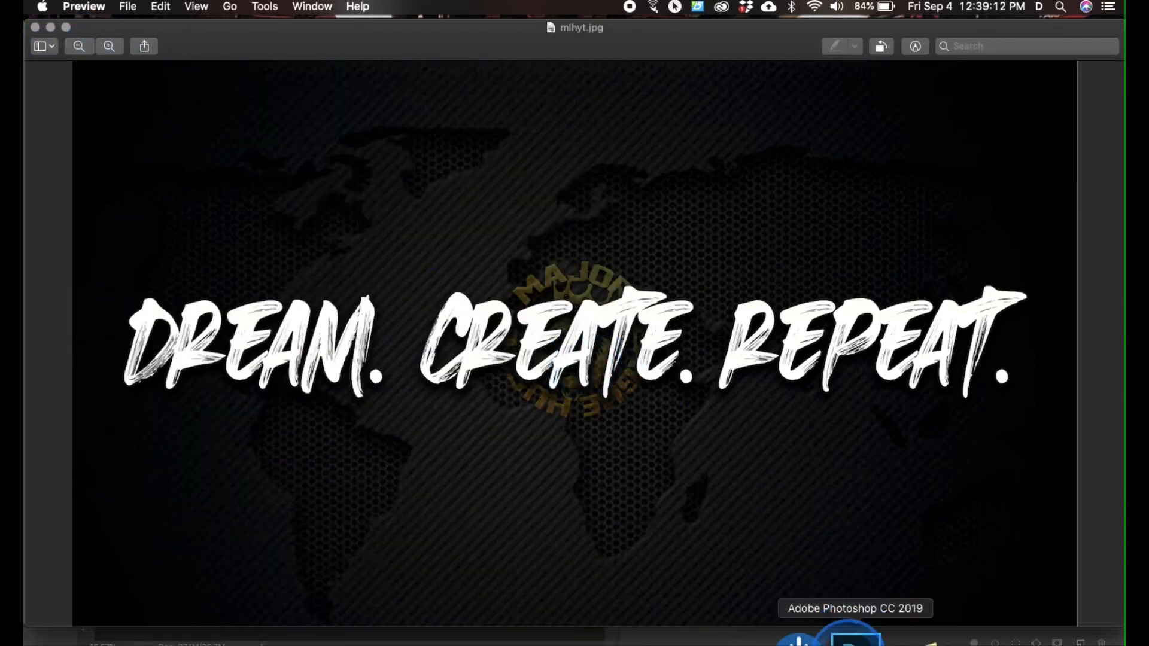
left_click(854, 633)
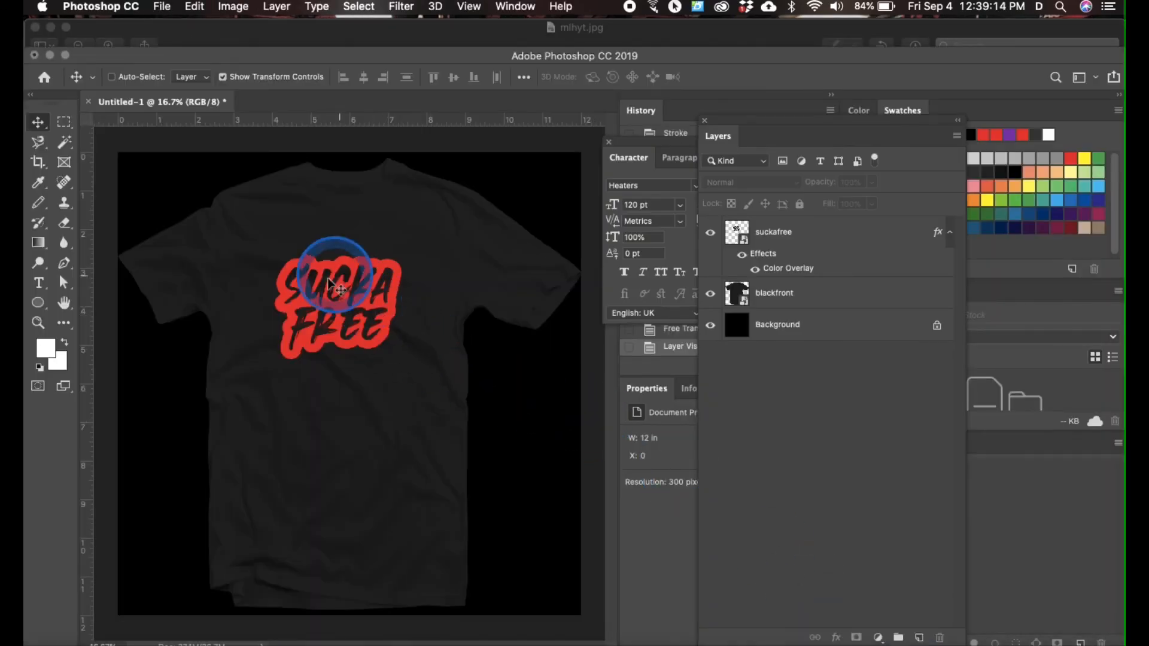
mouse_move(416, 441)
left_mouse_down()
mouse_move(339, 344)
mouse_move(341, 354)
left_mouse_up()
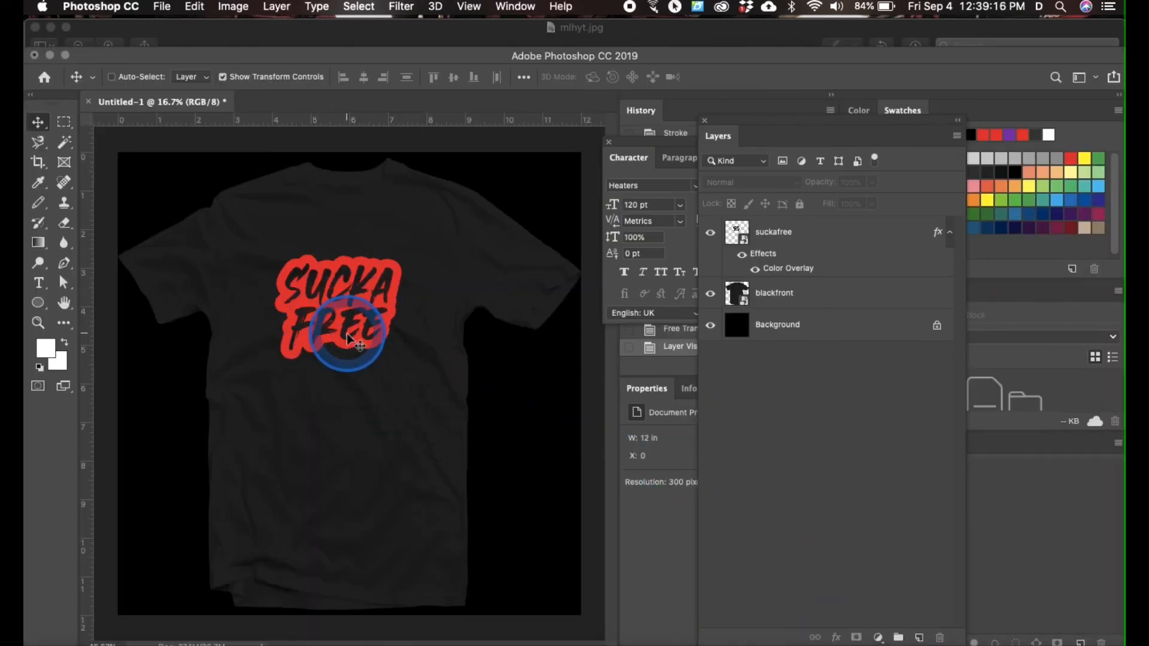